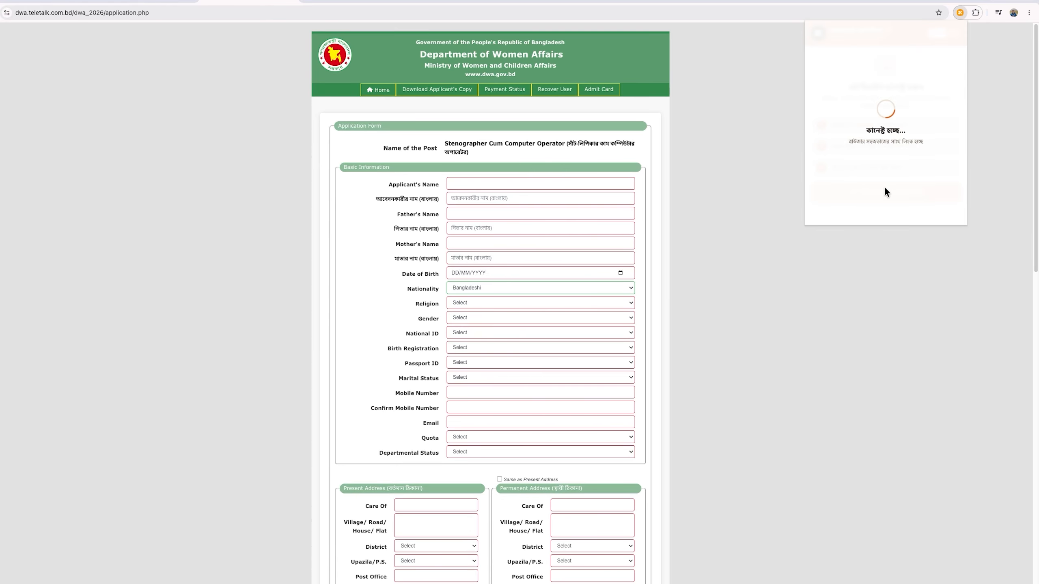
# Step: Connect the Sohozkaj Autofill extension, find the saved profile by the applicant's mobile number, and autofill the form
pyautogui.click(834, 121)
pyautogui.write('01707777777')
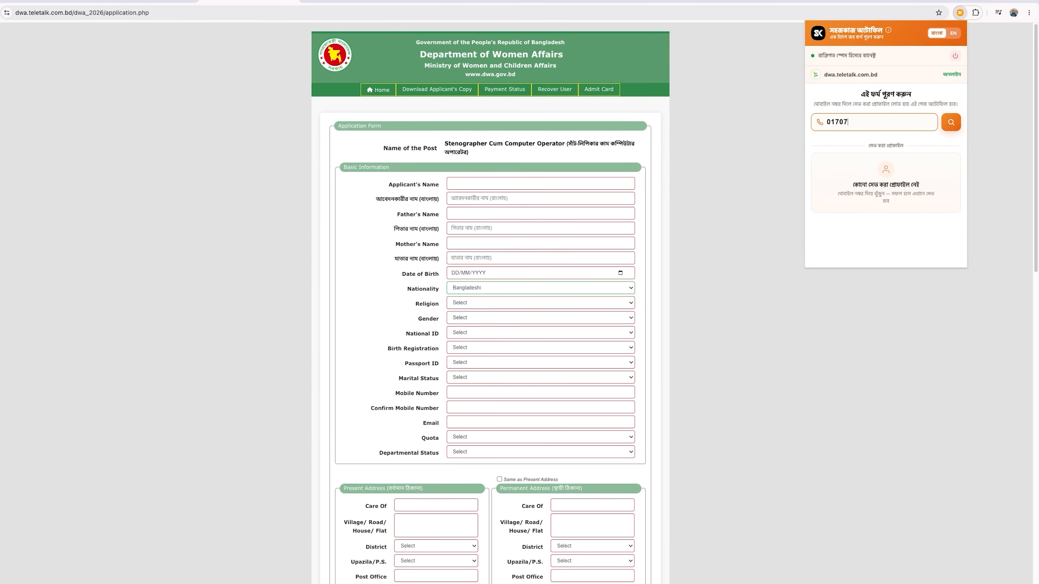
pyautogui.click(952, 121)
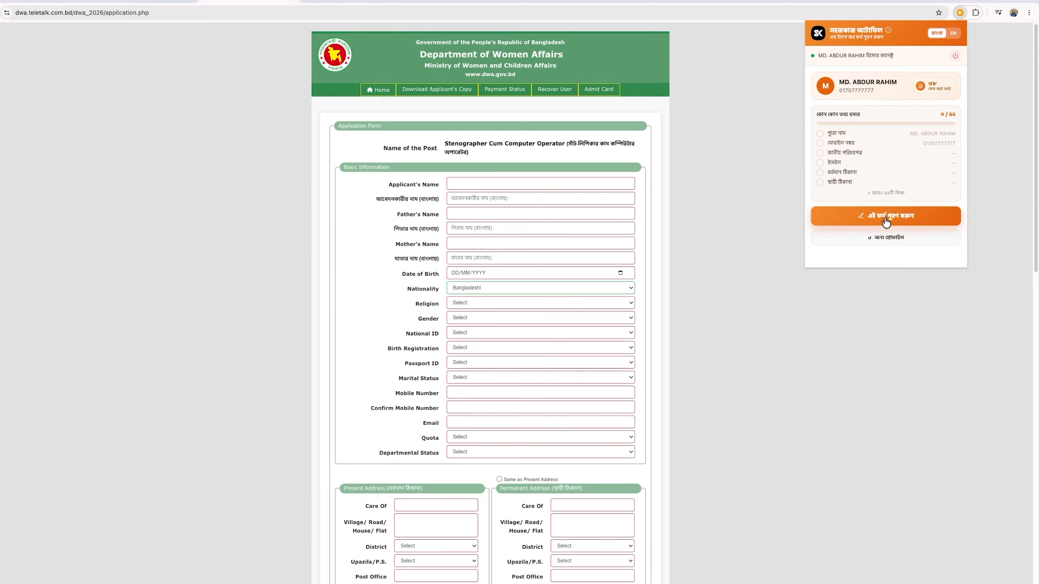
pyautogui.click(886, 215)
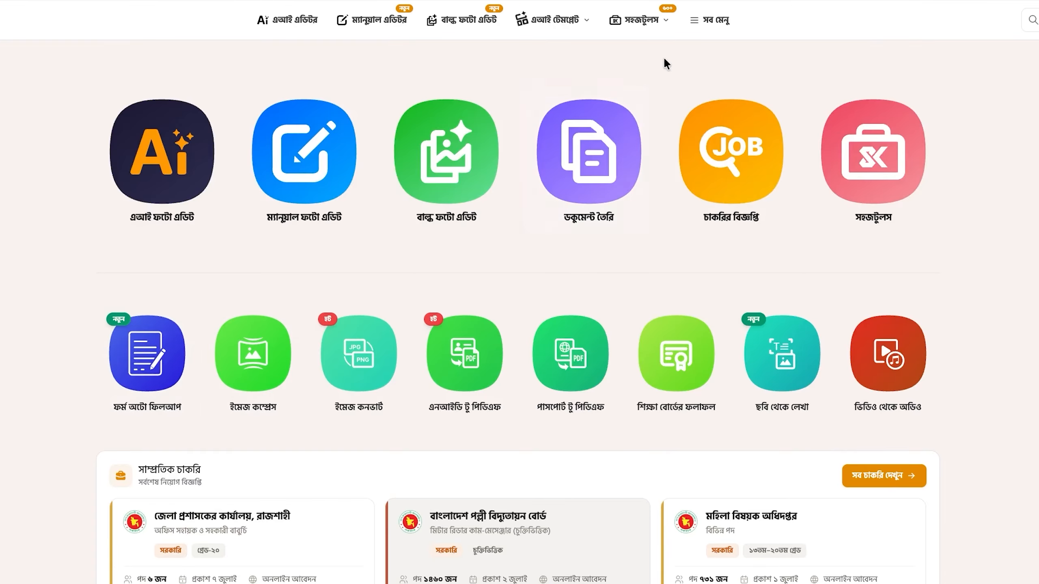
# Step: Go through All Menu and Sohoz Tools to the Form Auto Fill-up tool
pyautogui.click(696, 25)
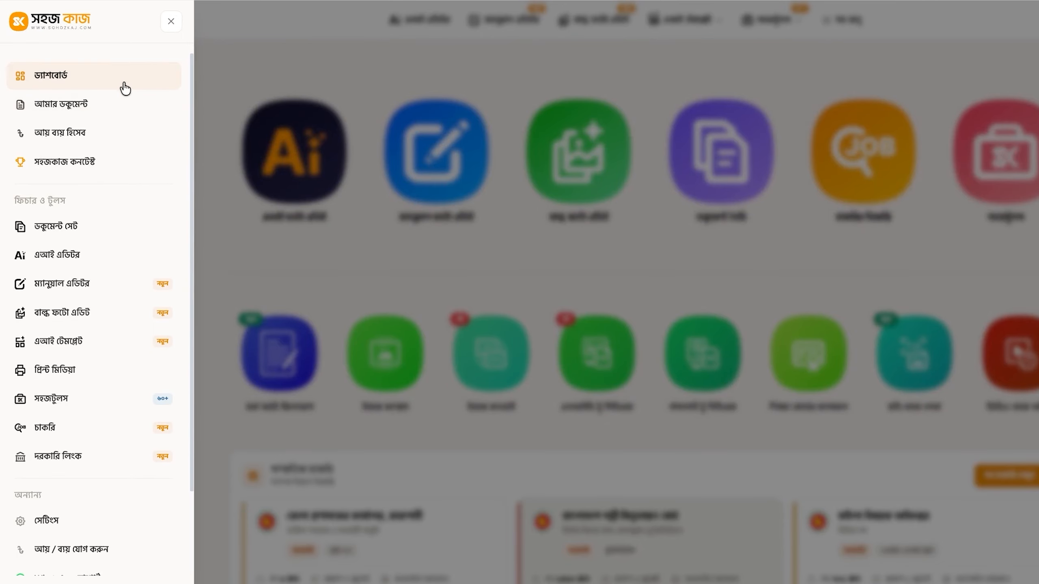
pyautogui.click(69, 397)
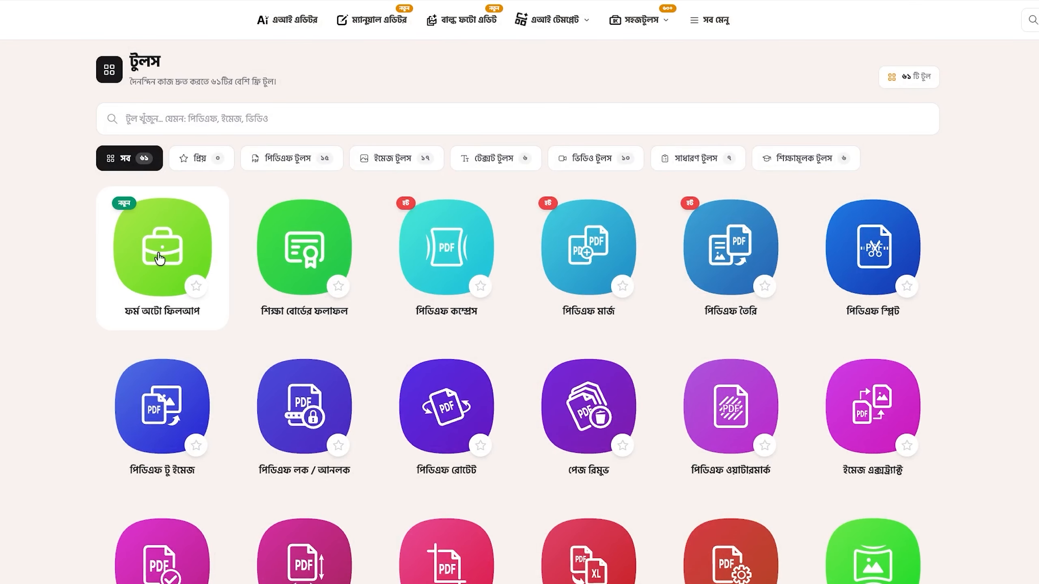
pyautogui.click(157, 254)
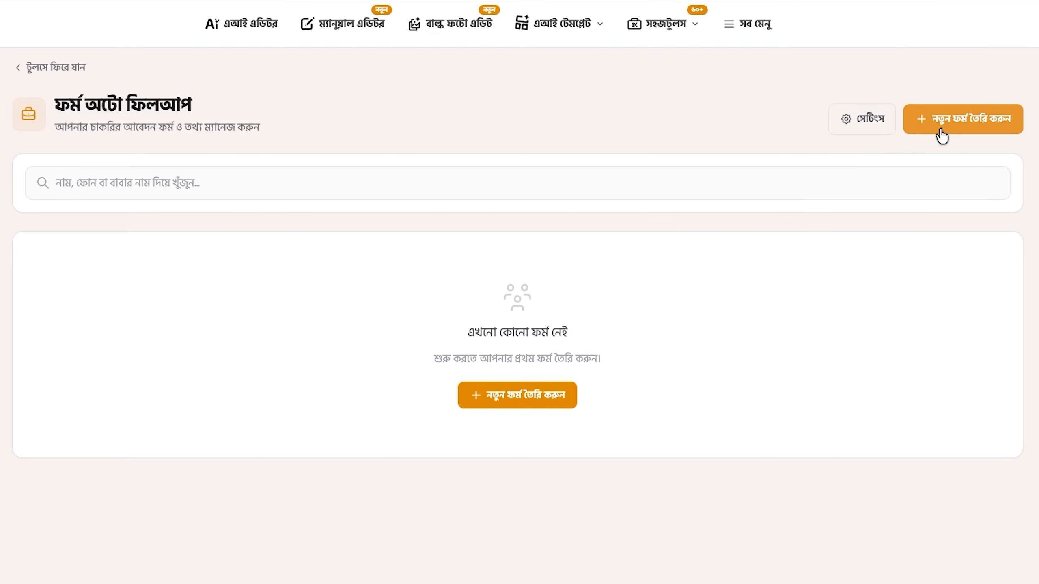
# Step: Open the Form Auto Fill-up settings page
pyautogui.click(867, 121)
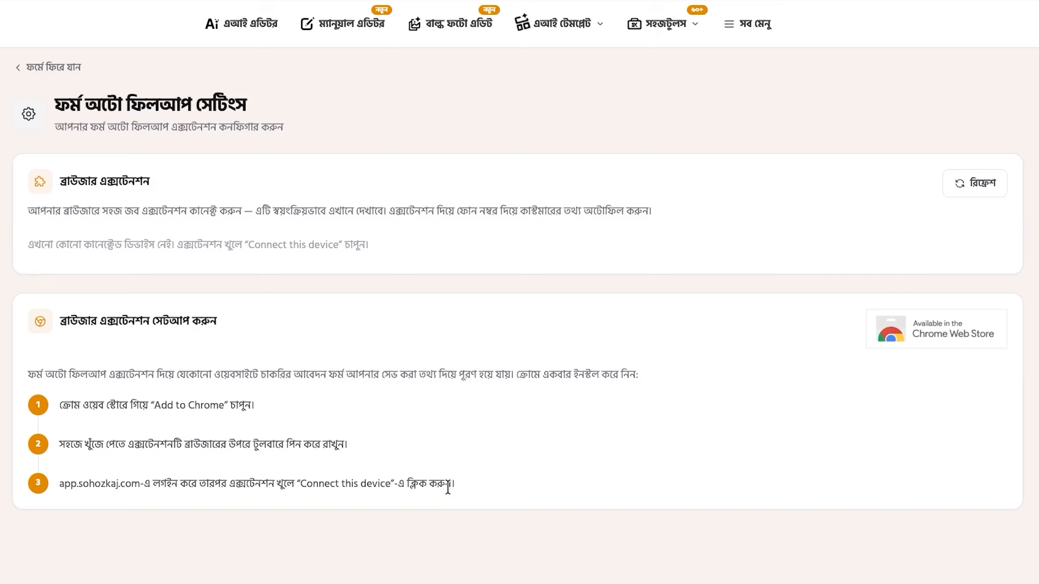
# Step: Install the Sohozkaj Autofill extension from the Chrome Web Store
pyautogui.click(961, 330)
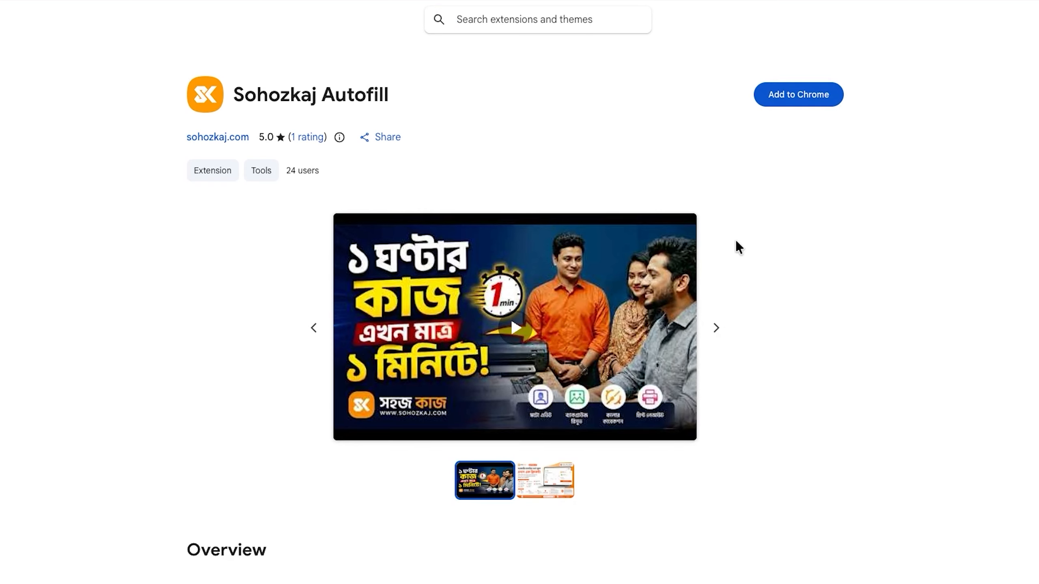
pyautogui.click(802, 100)
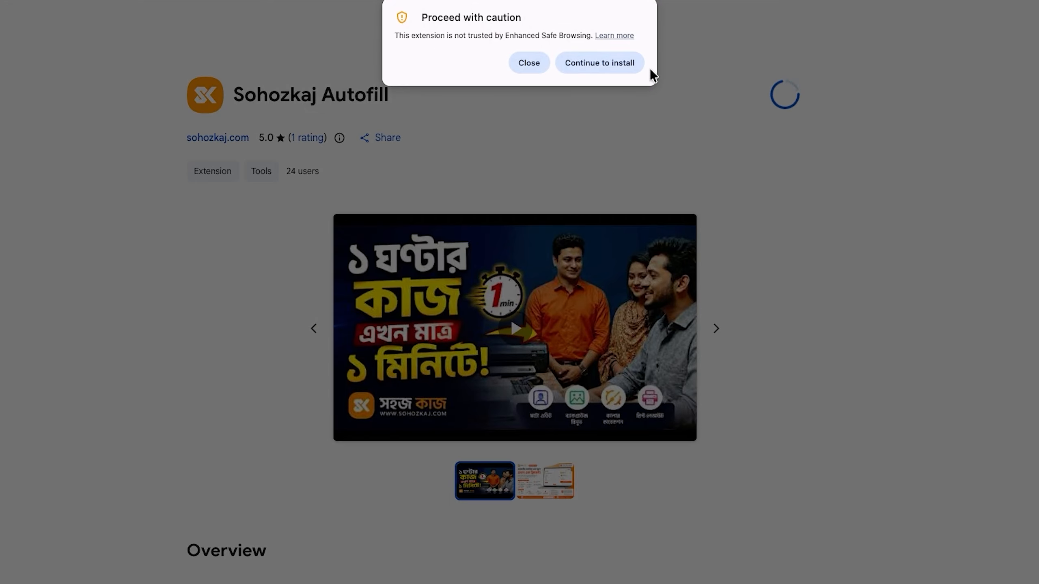
pyautogui.click(615, 64)
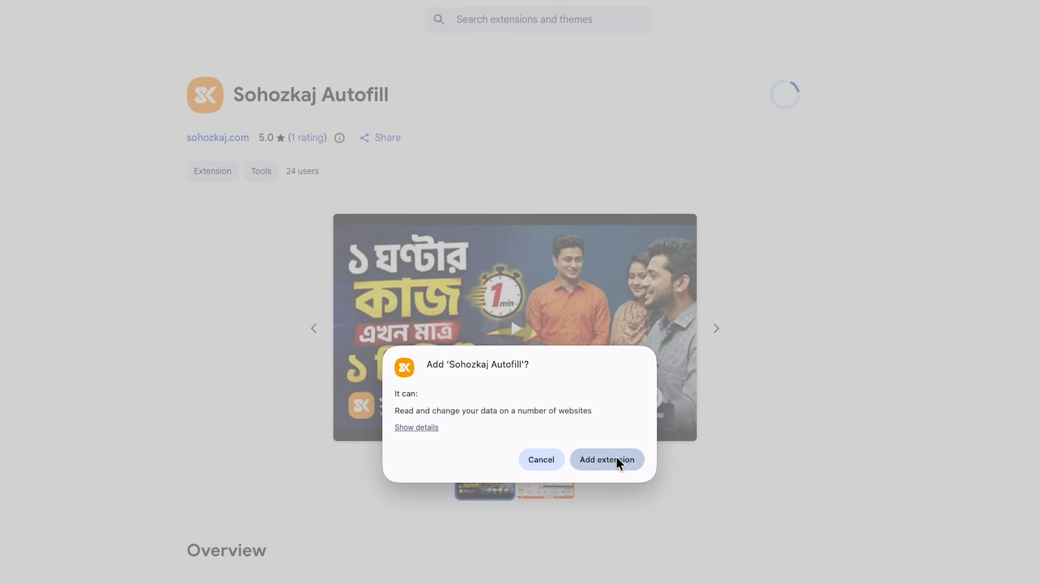
pyautogui.click(616, 458)
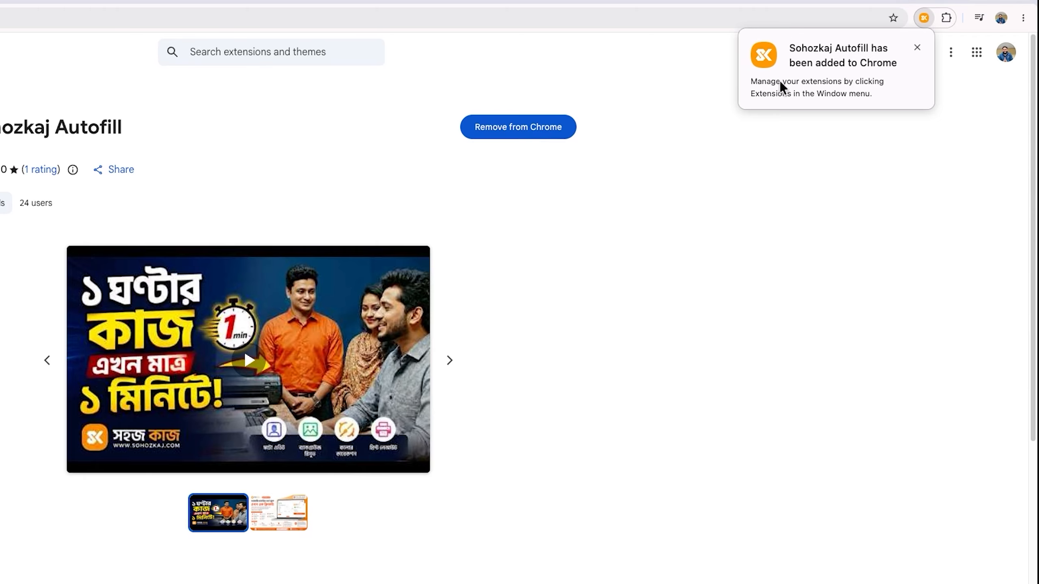
# Step: Pin Sohozkaj Autofill to the Chrome toolbar and close the extensions management tab
pyautogui.click(946, 18)
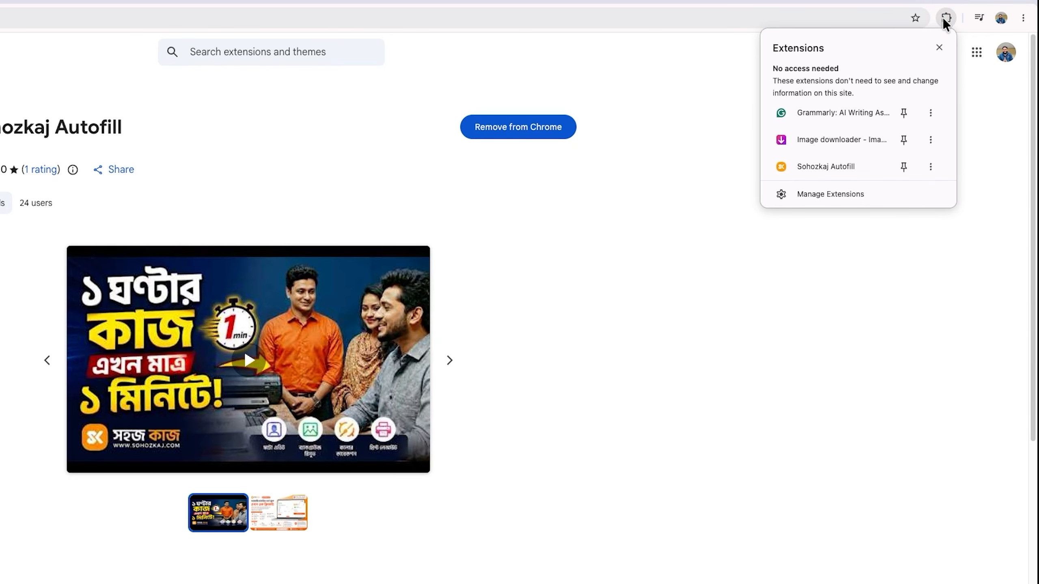
pyautogui.click(946, 18)
pyautogui.click(945, 18)
pyautogui.click(852, 202)
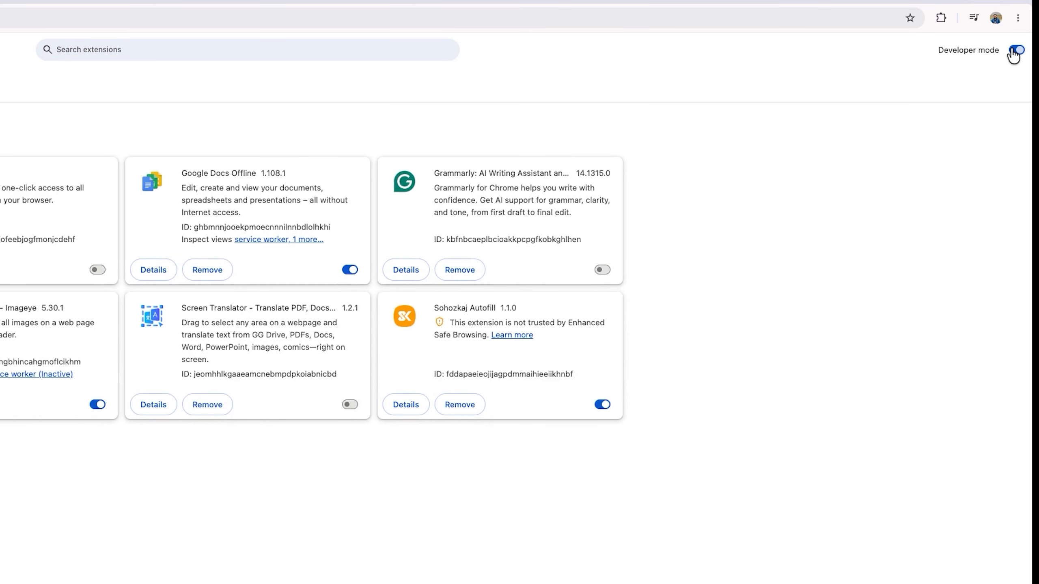
pyautogui.click(942, 19)
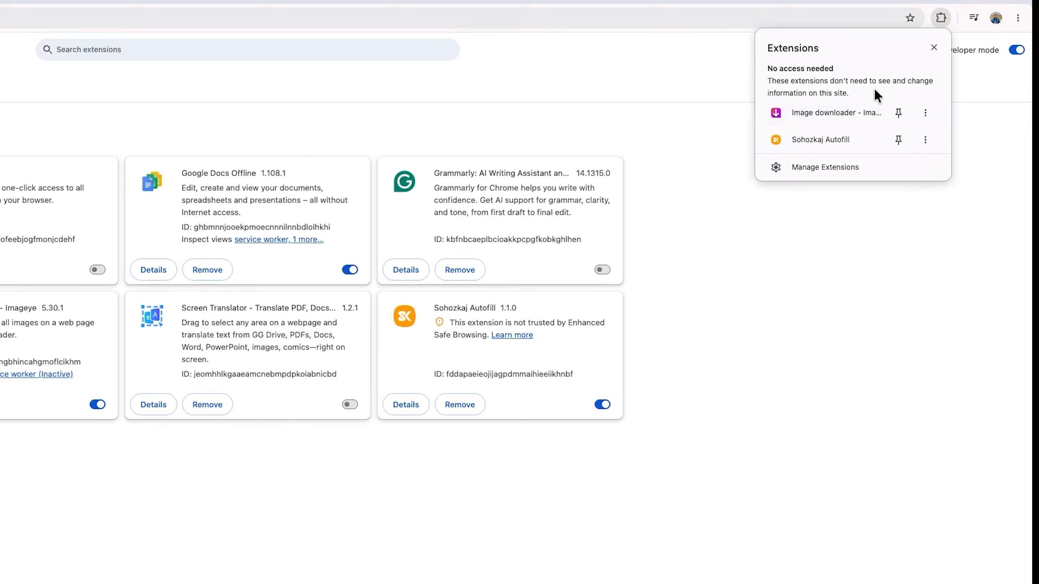
pyautogui.click(897, 140)
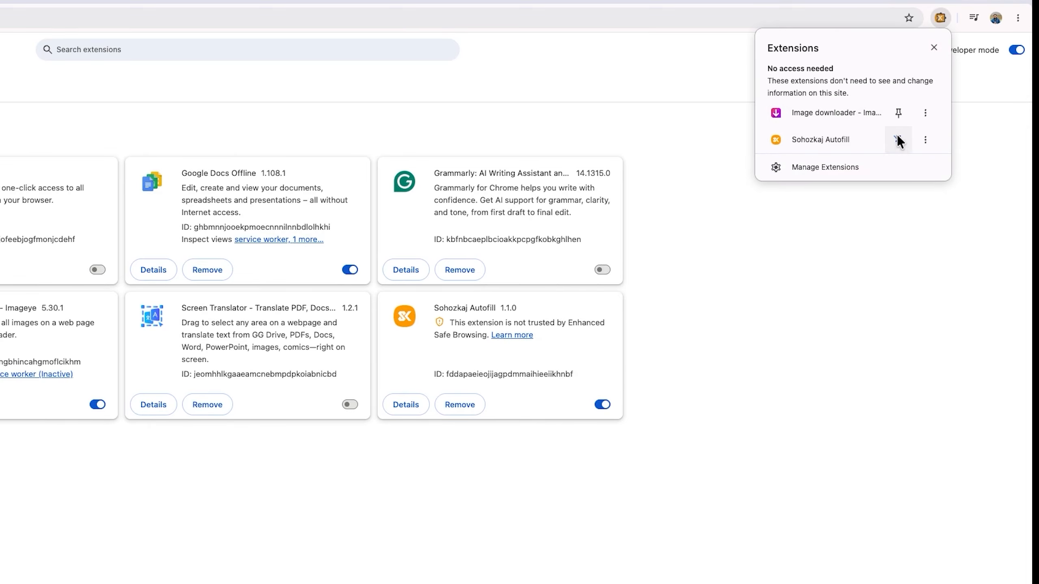
pyautogui.click(959, 126)
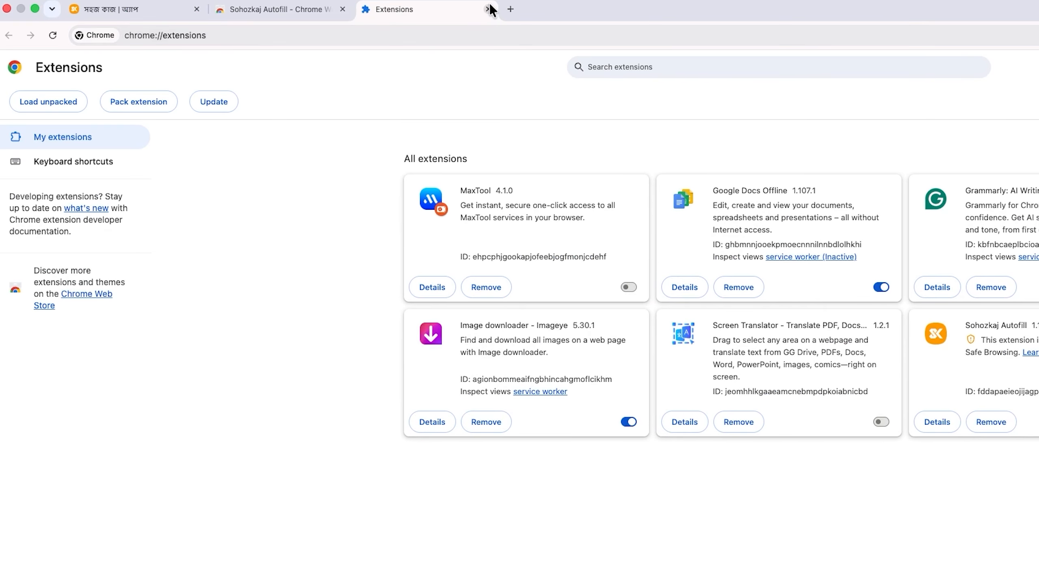
pyautogui.click(488, 9)
# Step: Close the Web Store tab, connect this device through Sohozkaj Autofill, and go back to the form list
pyautogui.click(343, 9)
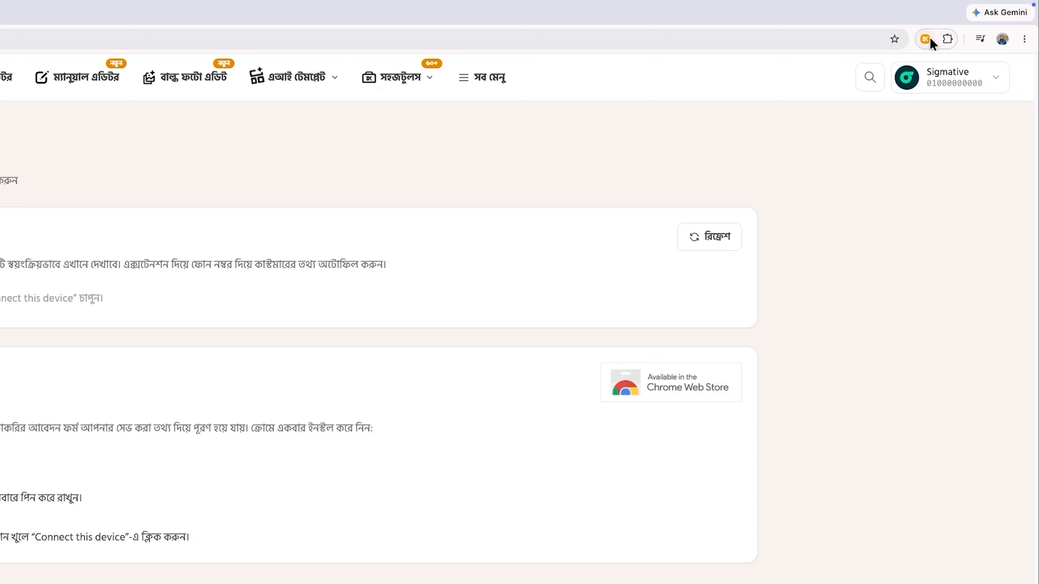
pyautogui.click(929, 38)
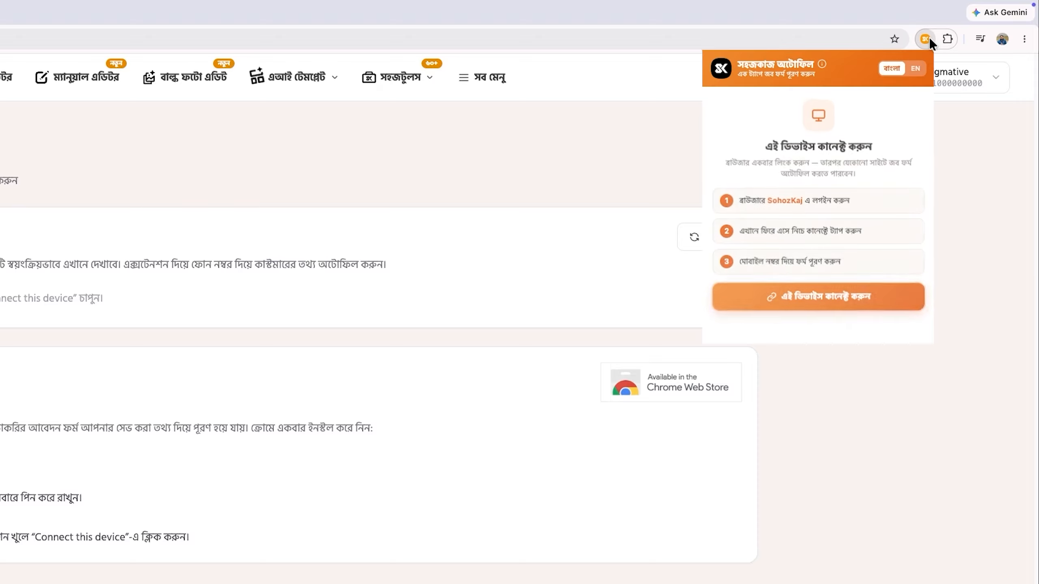
pyautogui.click(817, 298)
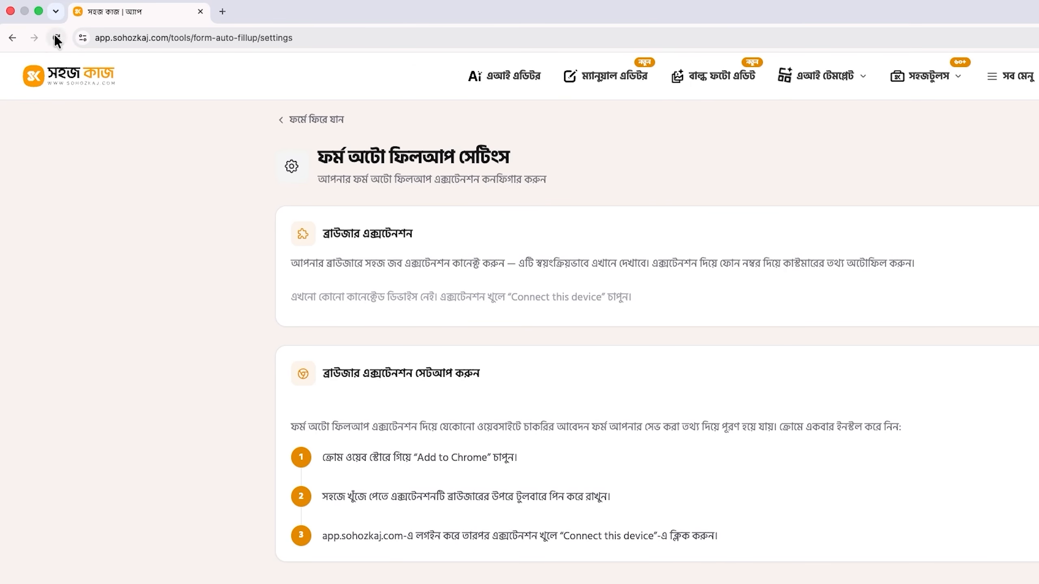
pyautogui.click(13, 37)
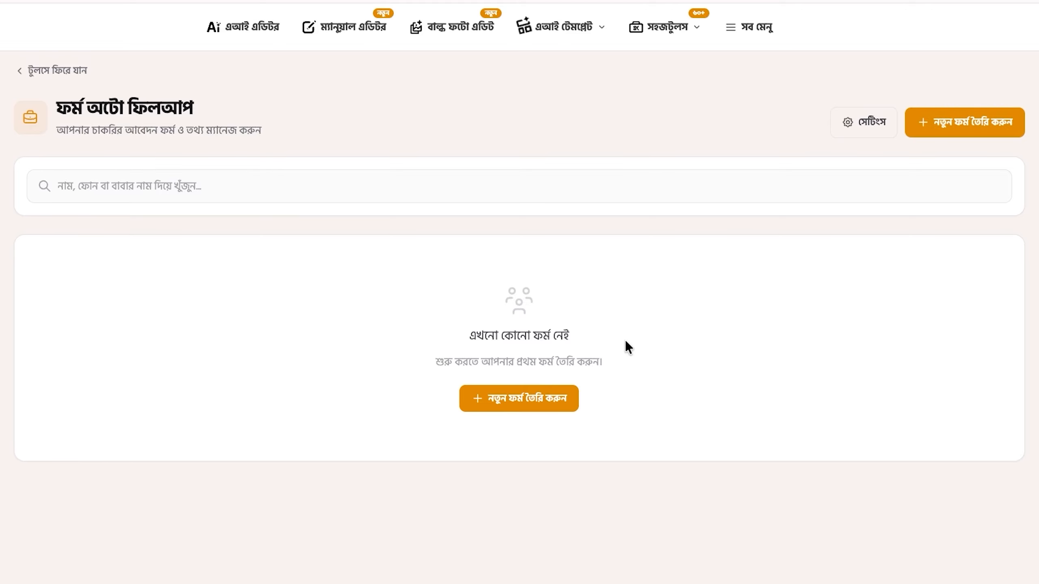
# Step: Start a new form with the applicant's mobile number and Bangla and English names
pyautogui.click(506, 402)
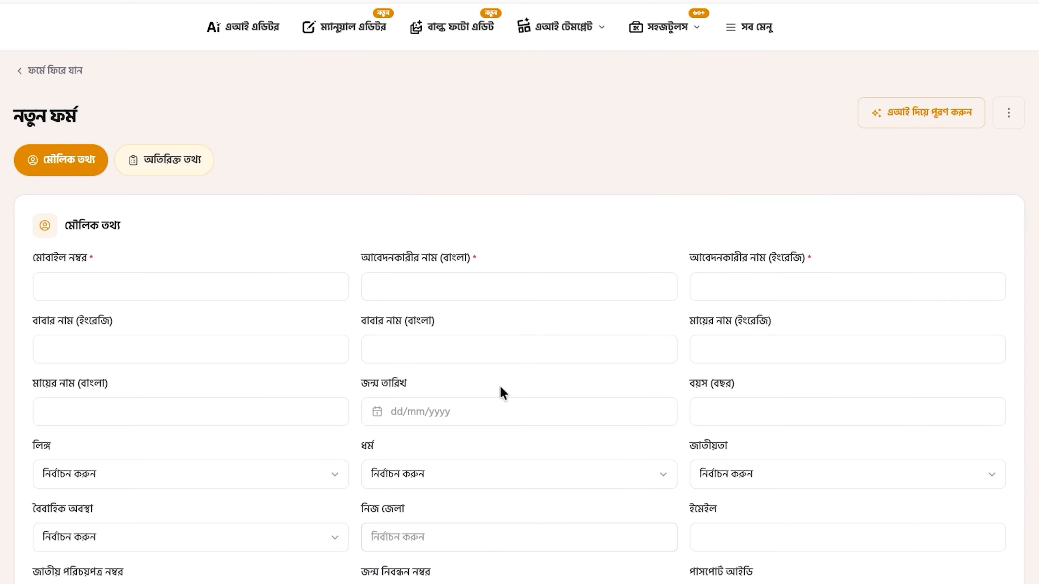
pyautogui.click(174, 281)
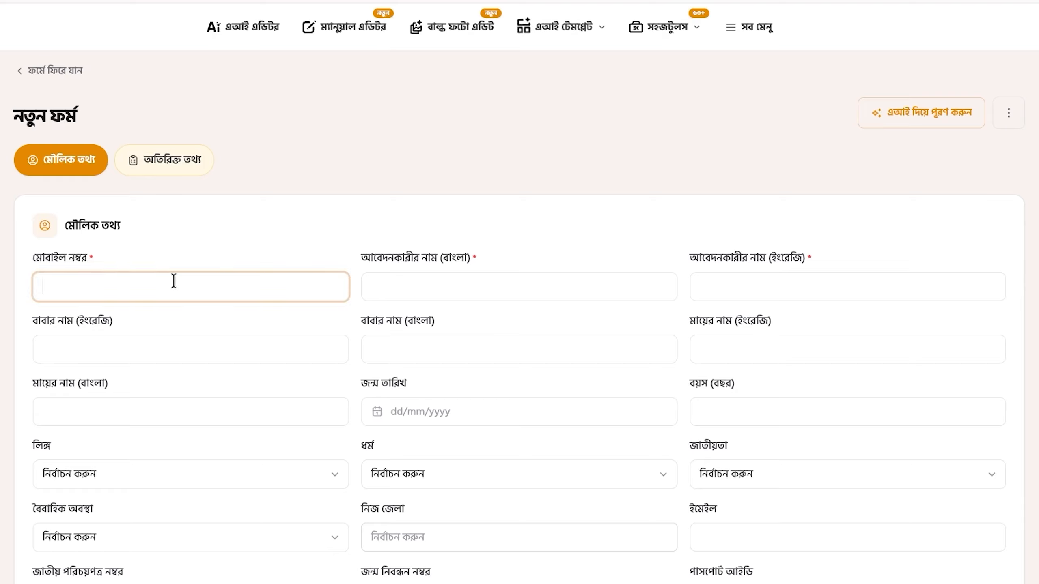
pyautogui.click(103, 284)
pyautogui.write('01707777777')
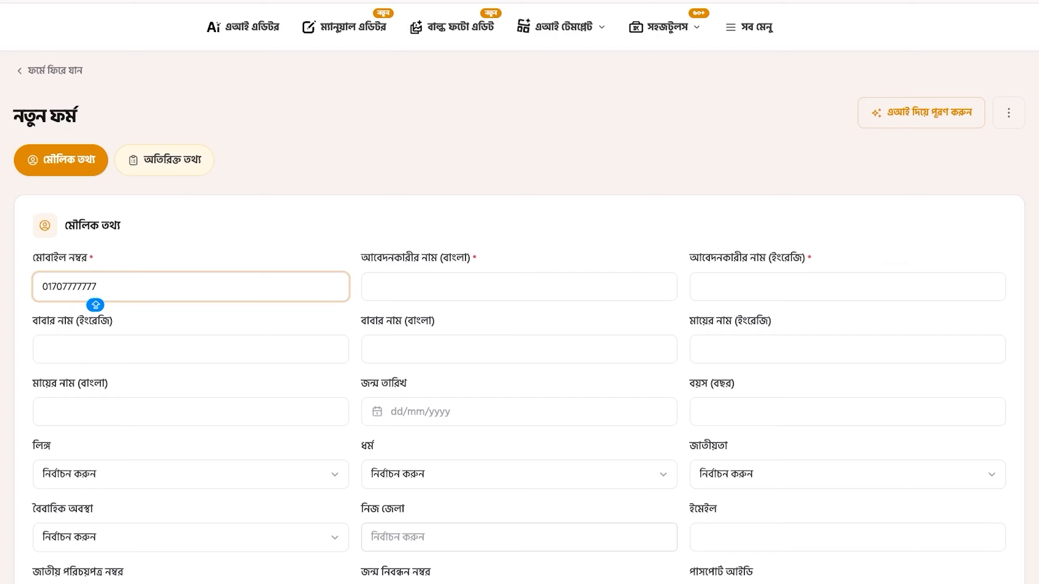
pyautogui.click(392, 283)
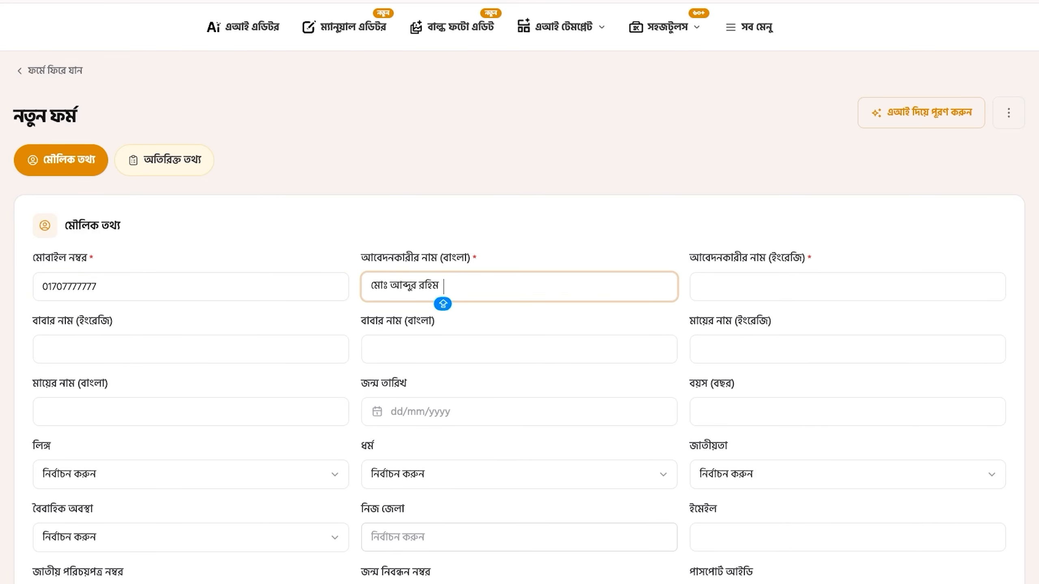
pyautogui.click(787, 291)
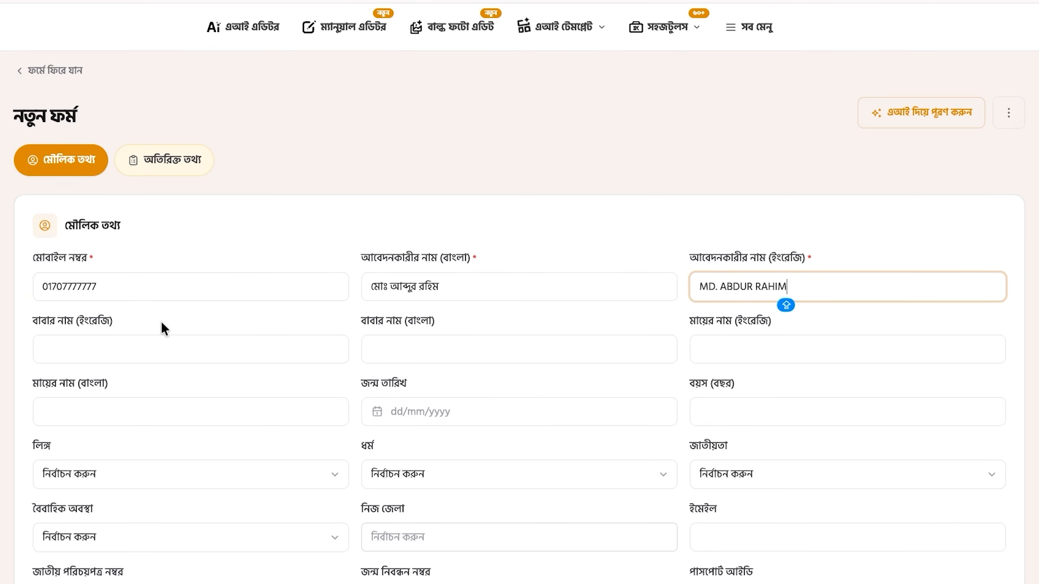
# Step: Enter the father's and mother's names in English and Bangla, and set birth date 01 July 2000
pyautogui.click(163, 345)
pyautogui.click(399, 348)
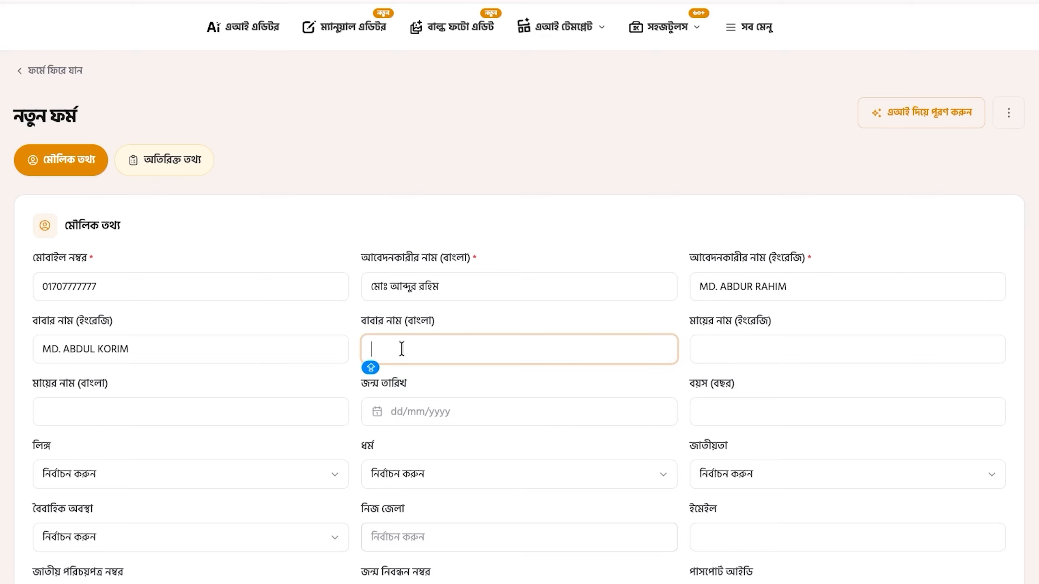
pyautogui.click(704, 349)
pyautogui.click(191, 403)
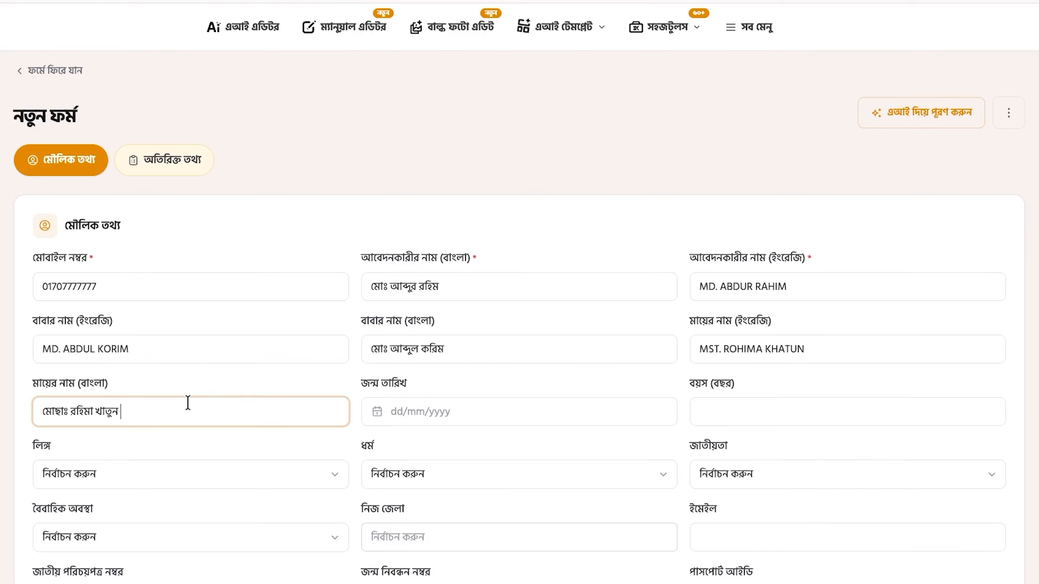
pyautogui.click(407, 418)
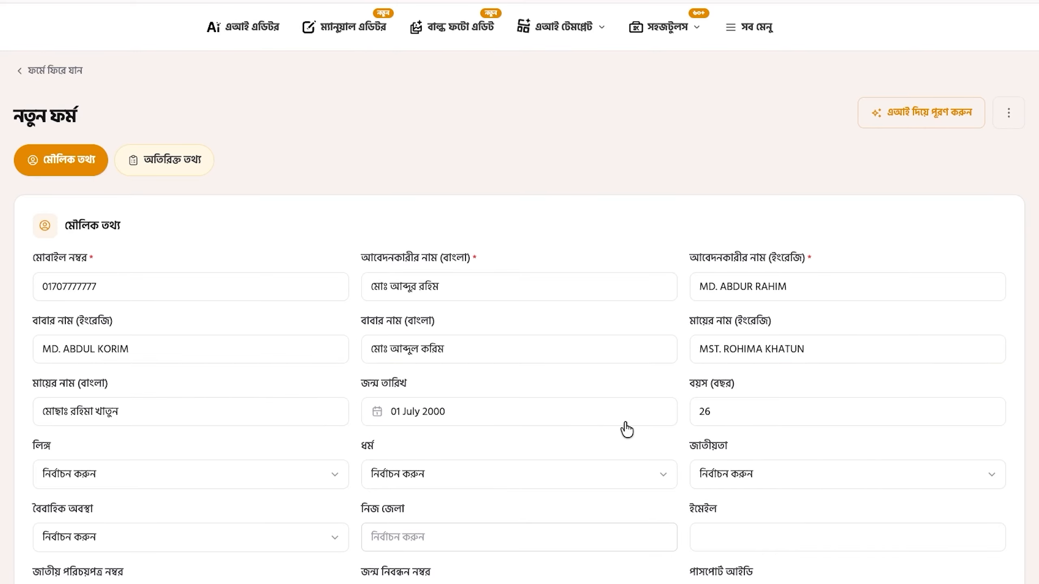
# Step: Set gender পুরুষ, religion ইসলাম, nationality বাংলাদেশী, marital status অবিবাহিত, and home district বগুড়া
pyautogui.click(116, 474)
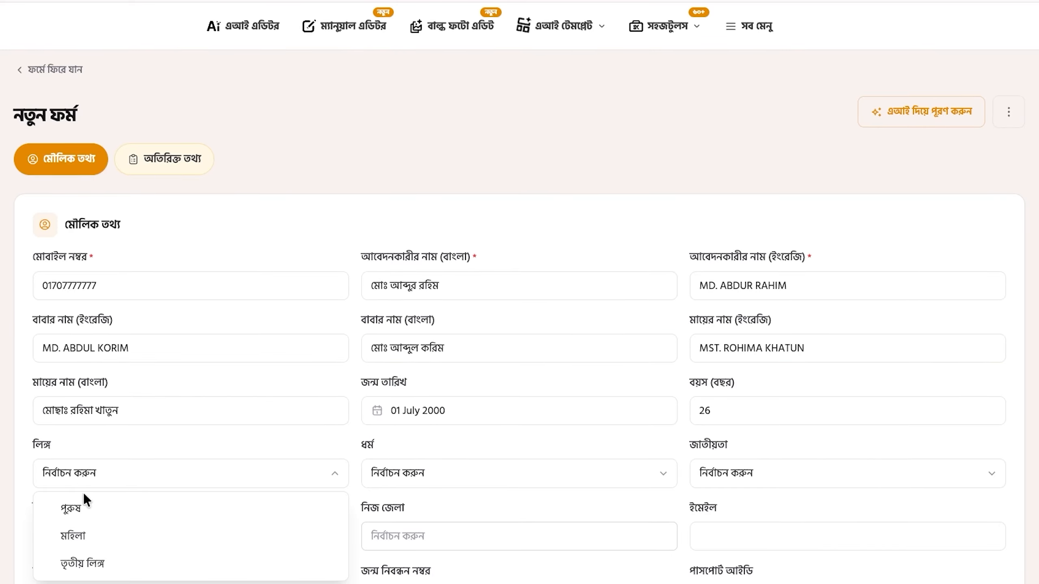
pyautogui.click(86, 503)
pyautogui.scroll(-5, 246, 409)
pyautogui.click(392, 291)
pyautogui.click(425, 323)
pyautogui.click(754, 295)
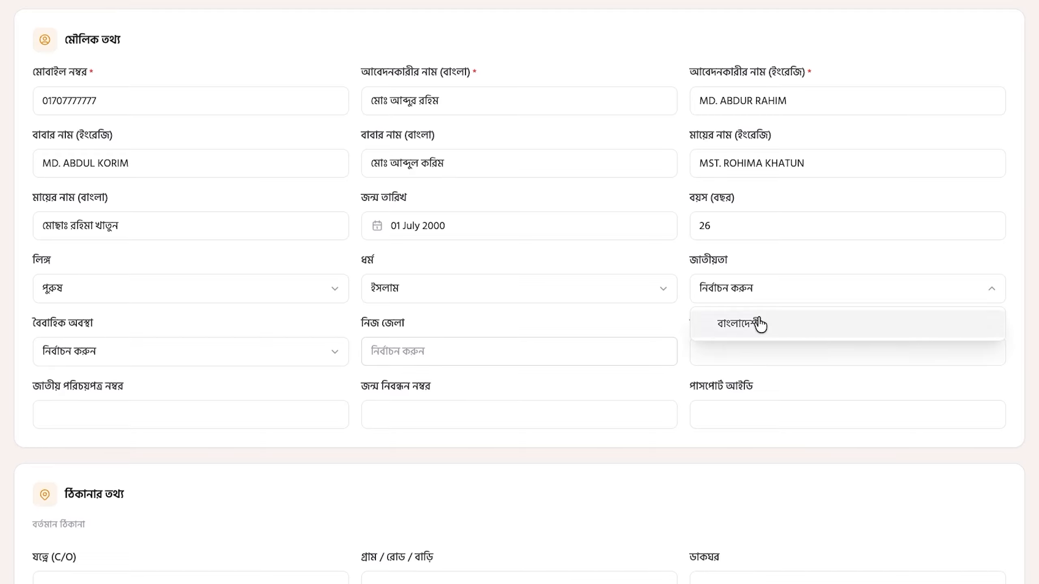
pyautogui.click(758, 325)
pyautogui.click(144, 353)
pyautogui.click(141, 386)
pyautogui.click(440, 349)
pyautogui.scroll(-6, 417, 422)
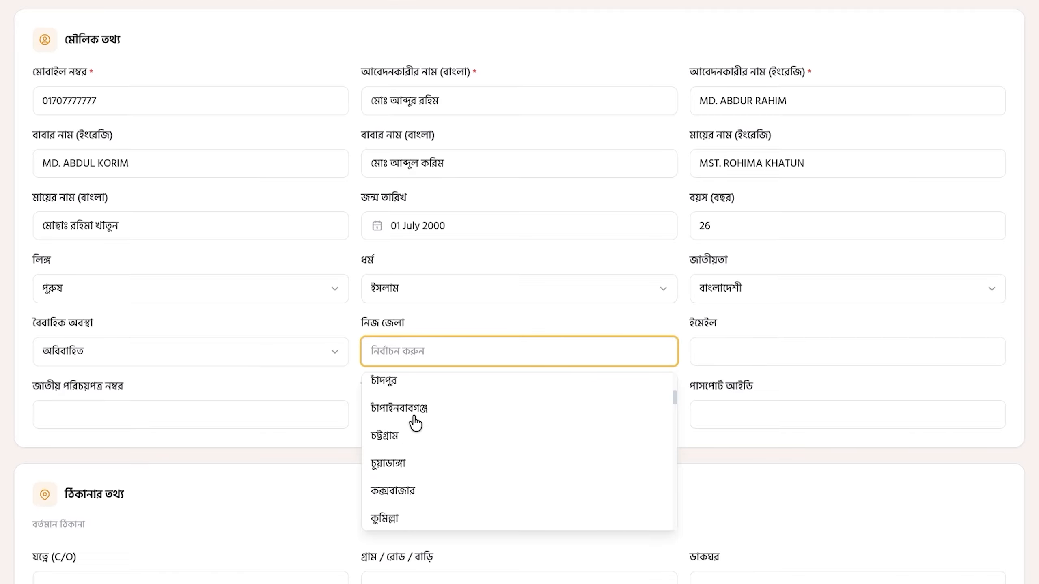
pyautogui.scroll(10, 402, 439)
pyautogui.click(401, 410)
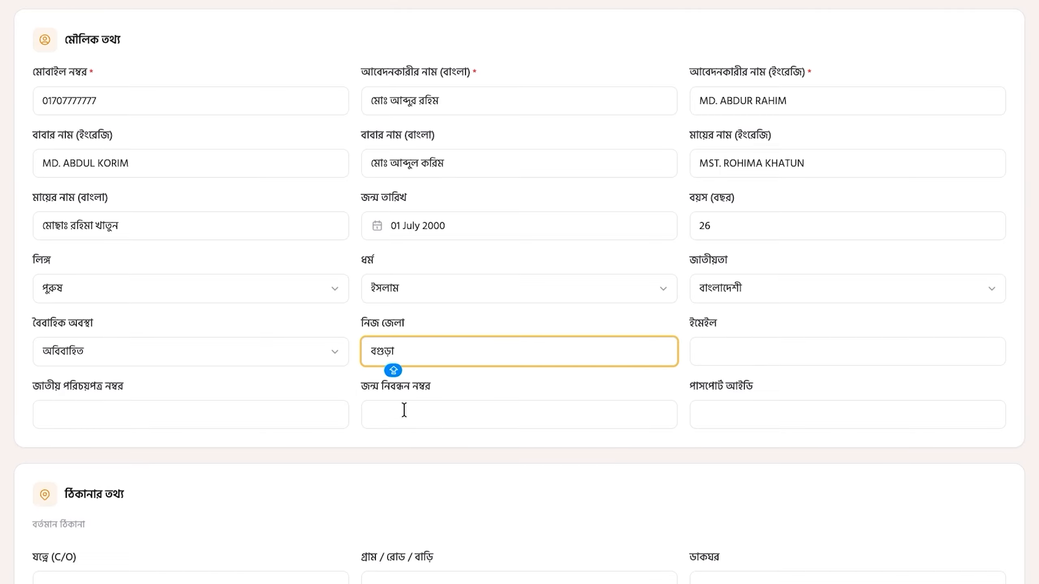
# Step: Fill in the applicant's e-mail address and national ID number
pyautogui.click(826, 351)
pyautogui.click(830, 387)
pyautogui.click(177, 411)
pyautogui.write('5656565656')
pyautogui.click(481, 413)
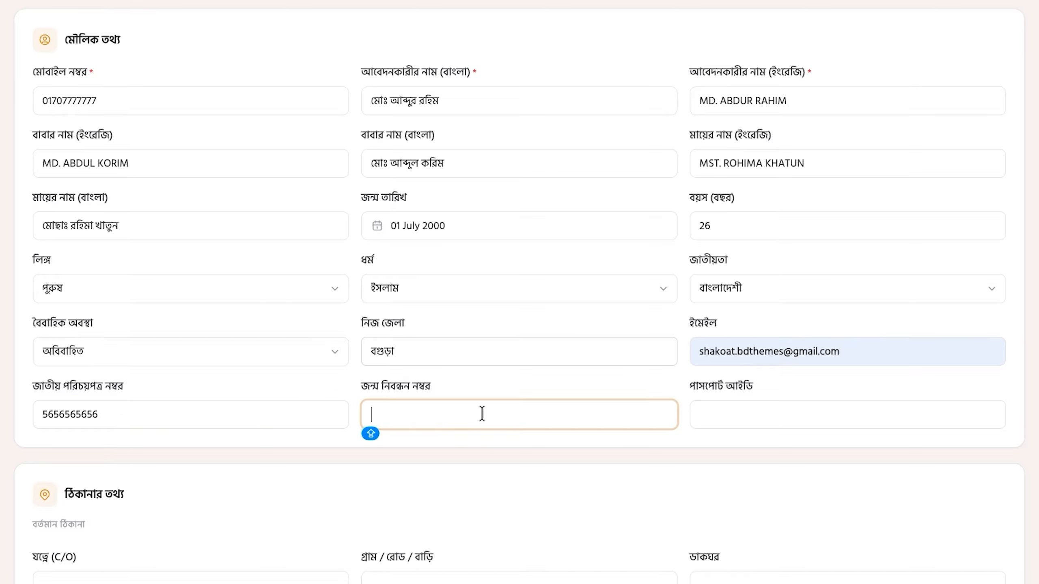
# Step: Fill the present address's care-of name, village and post office, with district বগুড়া and upazila বগুড়া সদর
pyautogui.click(125, 298)
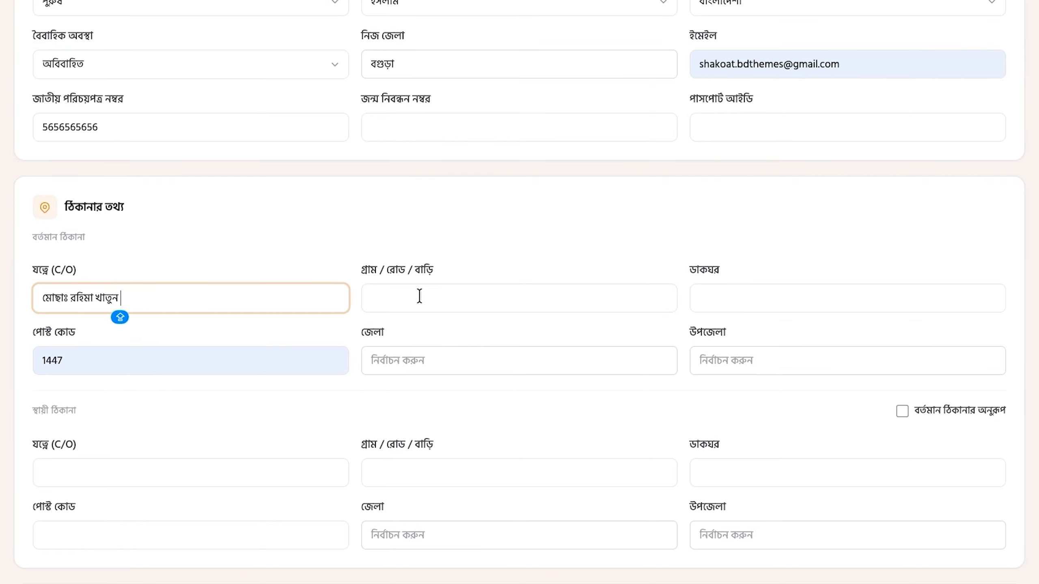
pyautogui.click(419, 295)
pyautogui.write('লতিফপুর, কলোনি,বগুড়া')
pyautogui.click(719, 306)
pyautogui.write('বগুড়া')
pyautogui.click(395, 361)
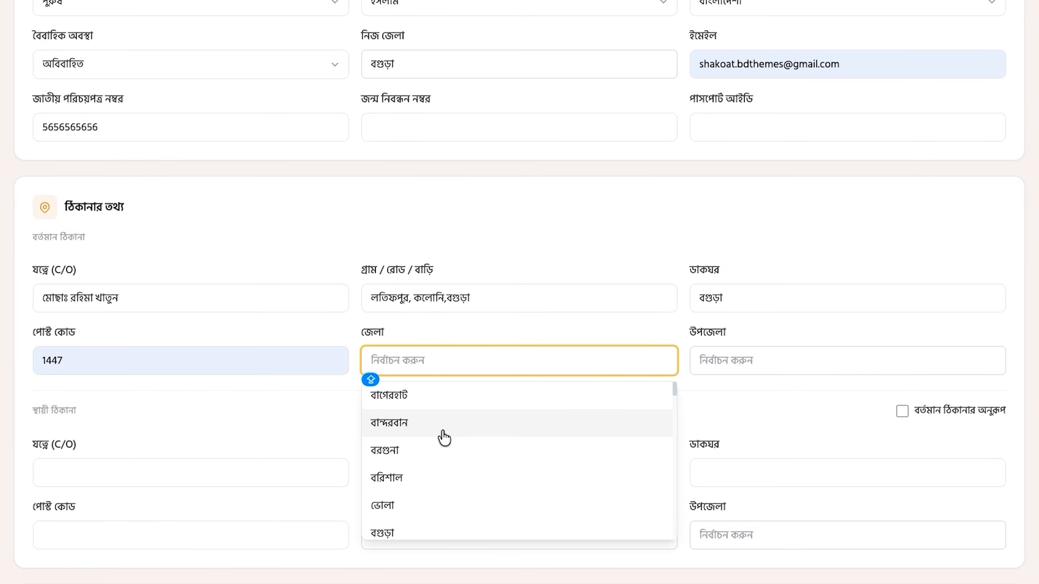
pyautogui.click(409, 532)
pyautogui.click(734, 364)
pyautogui.click(735, 420)
# Step: Fill the permanent address's care-of name, village, post office and post code, with district বগুড়া
pyautogui.click(127, 474)
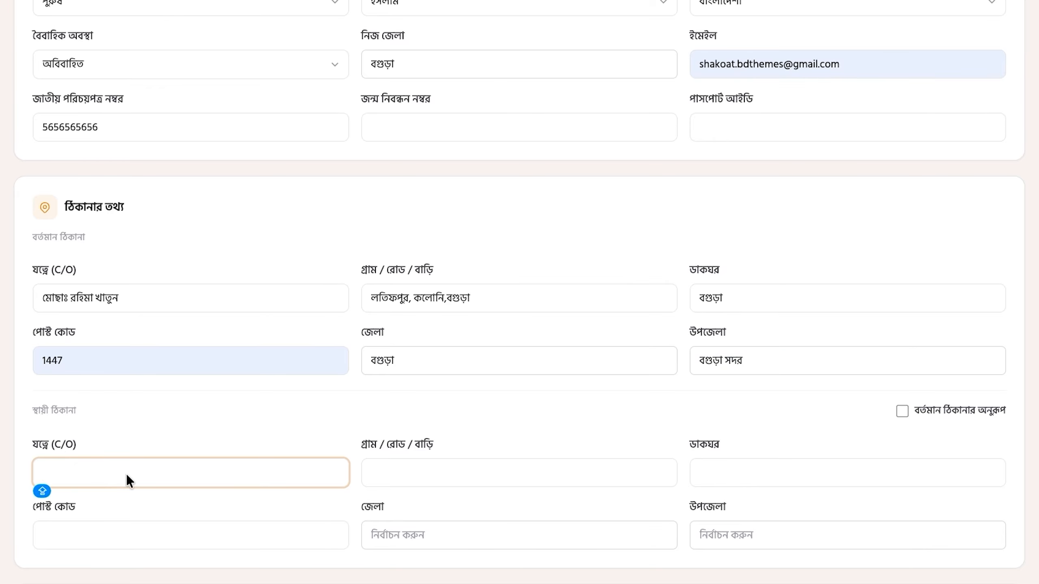
pyautogui.click(389, 468)
pyautogui.write('লতিফপুর, কলোনি,বগুড়া')
pyautogui.click(707, 465)
pyautogui.write('বগুড়া')
pyautogui.click(136, 541)
pyautogui.write('1447')
pyautogui.click(405, 535)
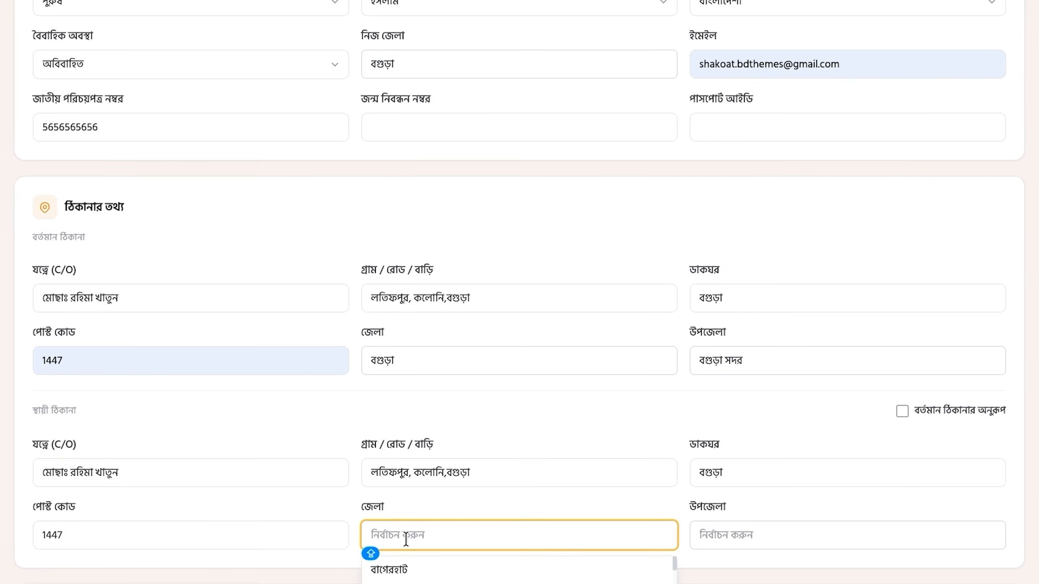
pyautogui.scroll(-5, 448, 409)
pyautogui.click(445, 390)
pyautogui.click(736, 224)
# Step: Set the permanent upazila to বগুড়া সদর and blood group to O+
pyautogui.click(720, 285)
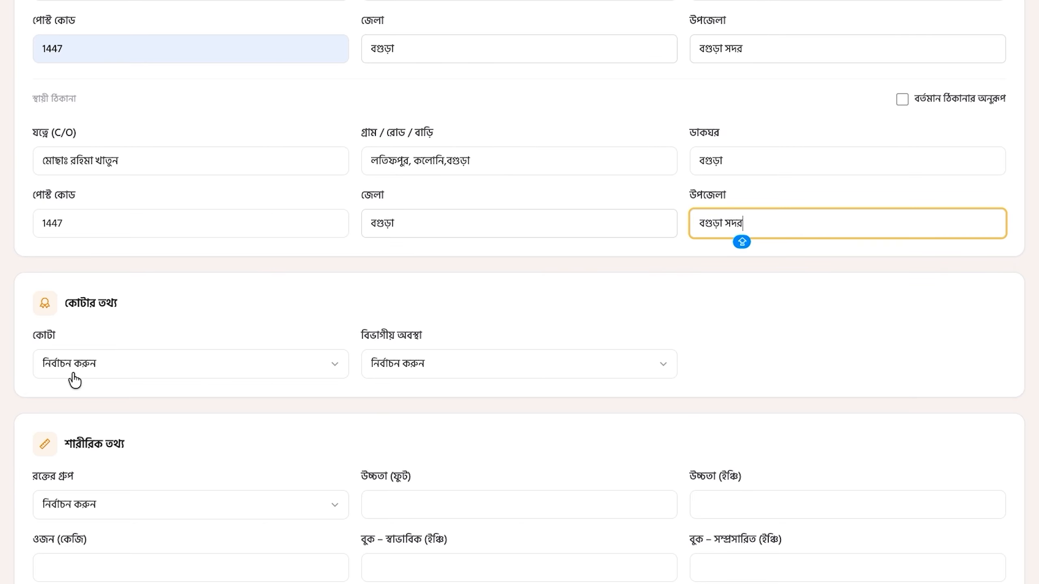
pyautogui.scroll(-3, 236, 429)
pyautogui.click(130, 371)
pyautogui.click(65, 508)
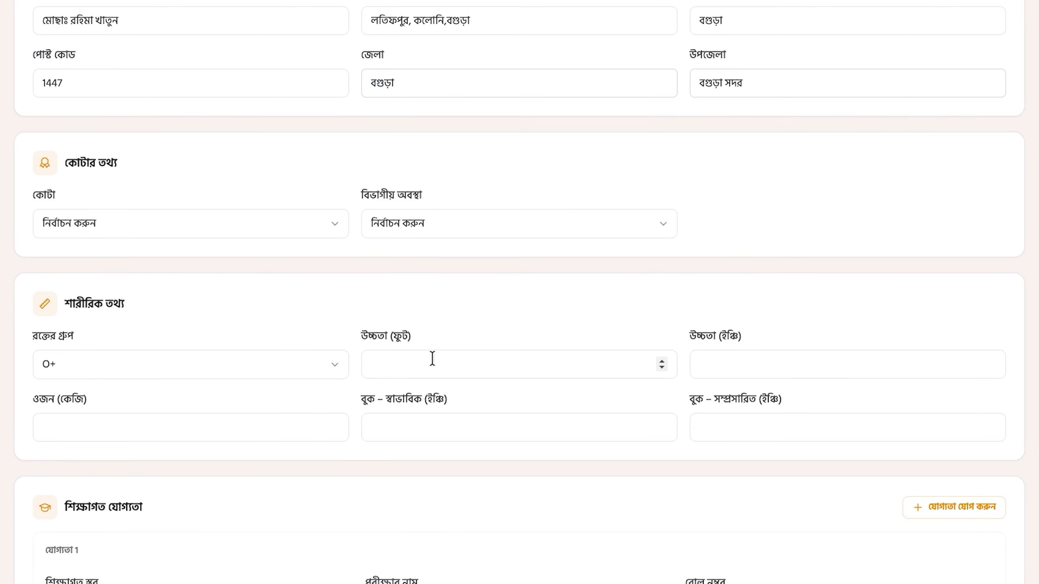
# Step: Enter height 5.5 ft, measurements 65 and 68, and chest 38 normal / 40 expanded
pyautogui.click(431, 359)
pyautogui.write('5.5')
pyautogui.click(730, 363)
pyautogui.write('65')
pyautogui.press('Tab')
pyautogui.write('68')
pyautogui.press('Tab')
pyautogui.write('38')
pyautogui.press('Tab')
pyautogui.write('40')
# Step: Start the first qualification as SSC, exam S.S.C, with its roll number and Rajshahi board
pyautogui.scroll(-4, 478, 483)
pyautogui.click(205, 437)
pyautogui.click(162, 262)
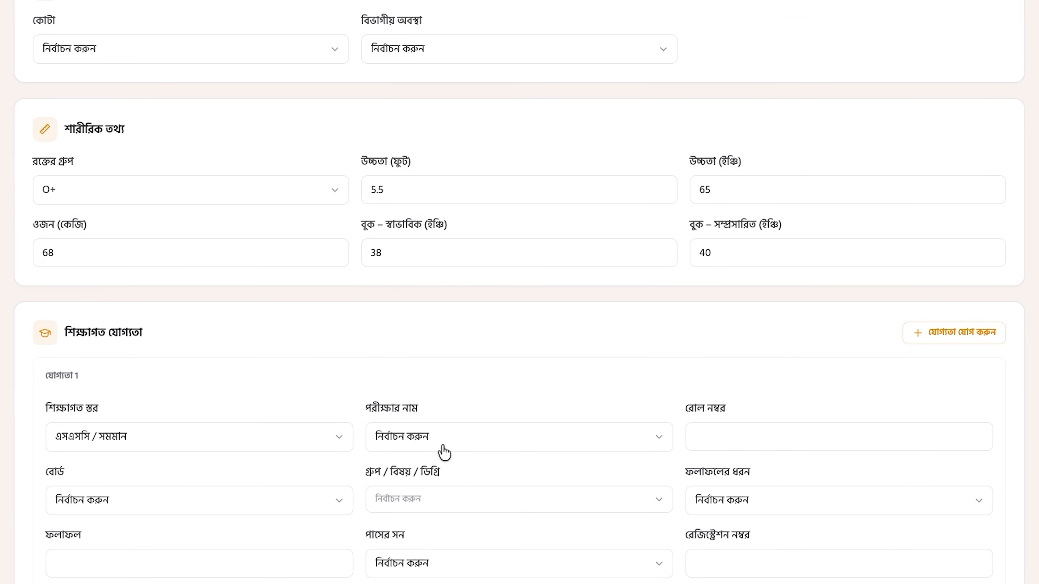
pyautogui.click(443, 448)
pyautogui.click(453, 268)
pyautogui.press('Tab')
pyautogui.click(124, 516)
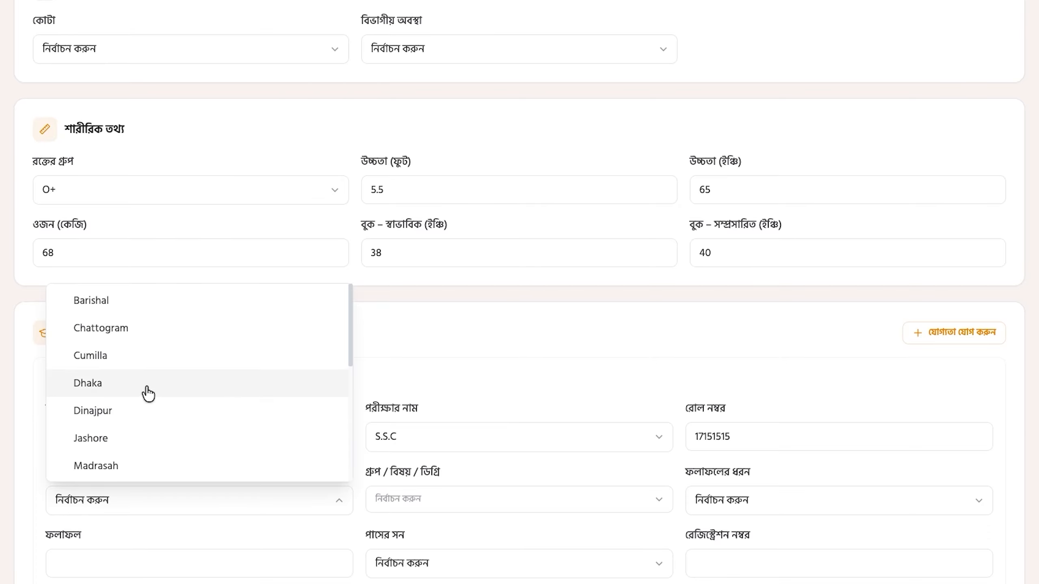
pyautogui.scroll(-3, 146, 394)
pyautogui.click(122, 406)
# Step: Complete the SSC entry: Science group, ১ম বিভাগ, GPA 4.50, passing year 2019, and registration number
pyautogui.click(416, 509)
pyautogui.click(439, 394)
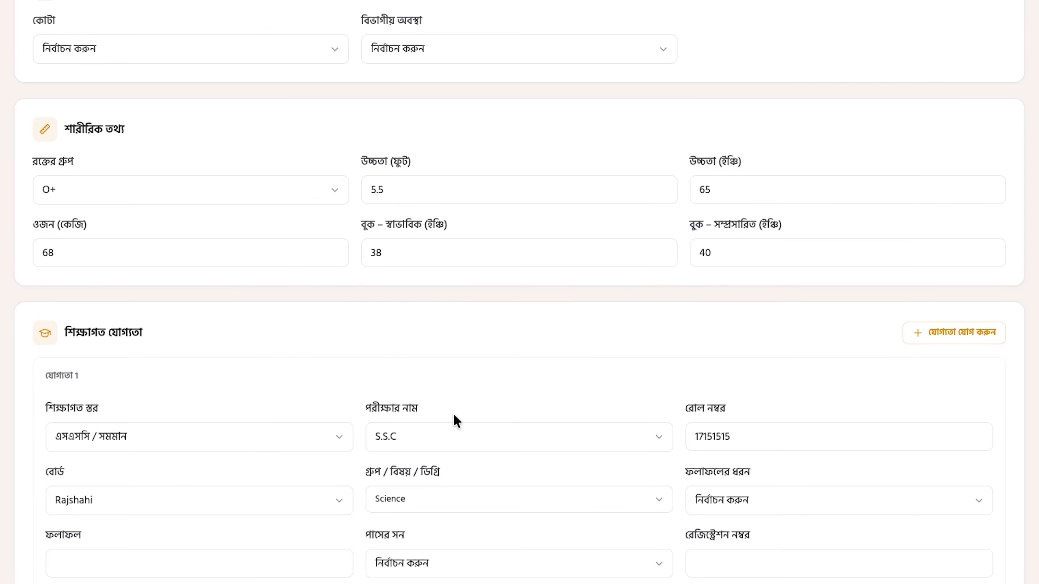
pyautogui.click(736, 499)
pyautogui.click(752, 538)
pyautogui.click(135, 548)
pyautogui.write('4.50')
pyautogui.click(435, 567)
pyautogui.scroll(3, 433, 532)
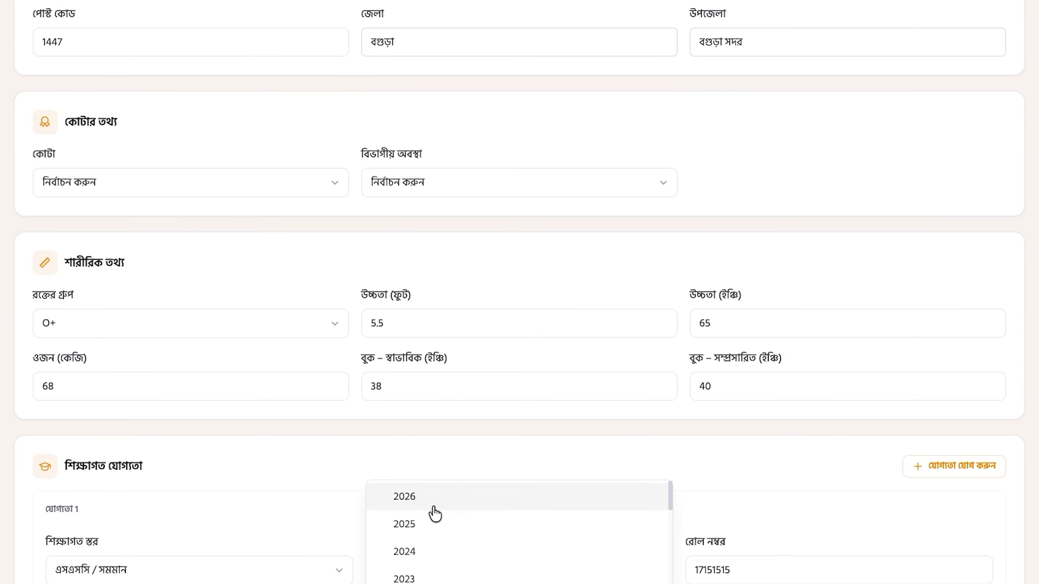
pyautogui.scroll(-3, 434, 515)
pyautogui.click(427, 539)
pyautogui.scroll(-5, 427, 539)
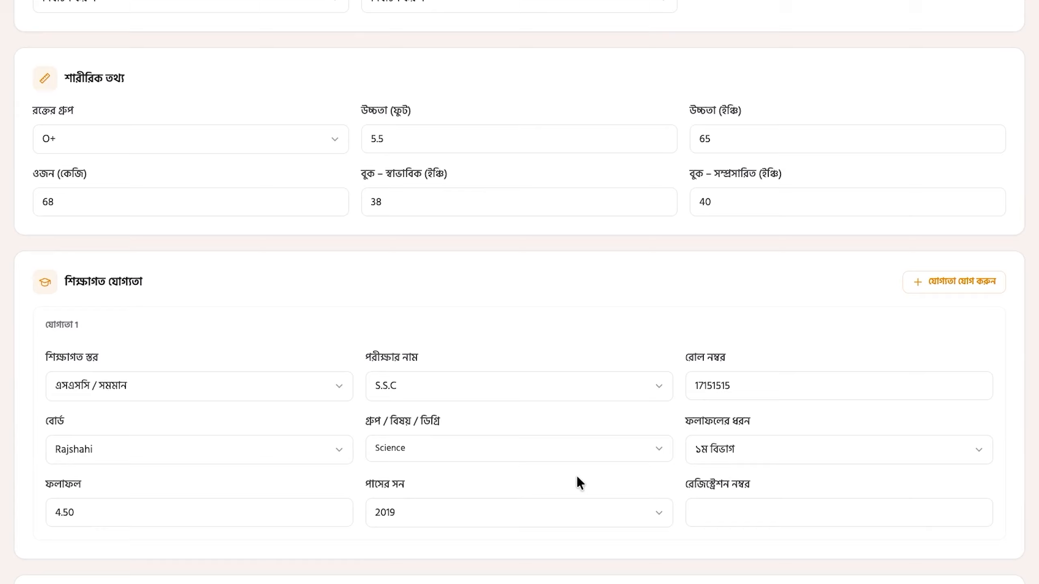
pyautogui.click(750, 516)
pyautogui.scroll(-5, 570, 549)
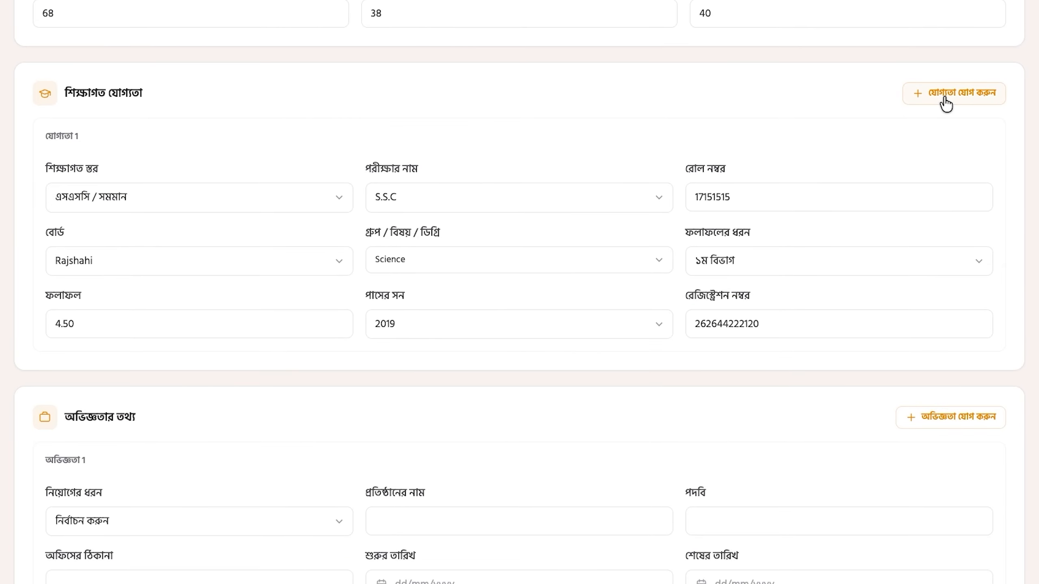
# Step: Add a second qualification as HSC, exam H.S.C, with its roll number and Rajshahi board
pyautogui.click(946, 104)
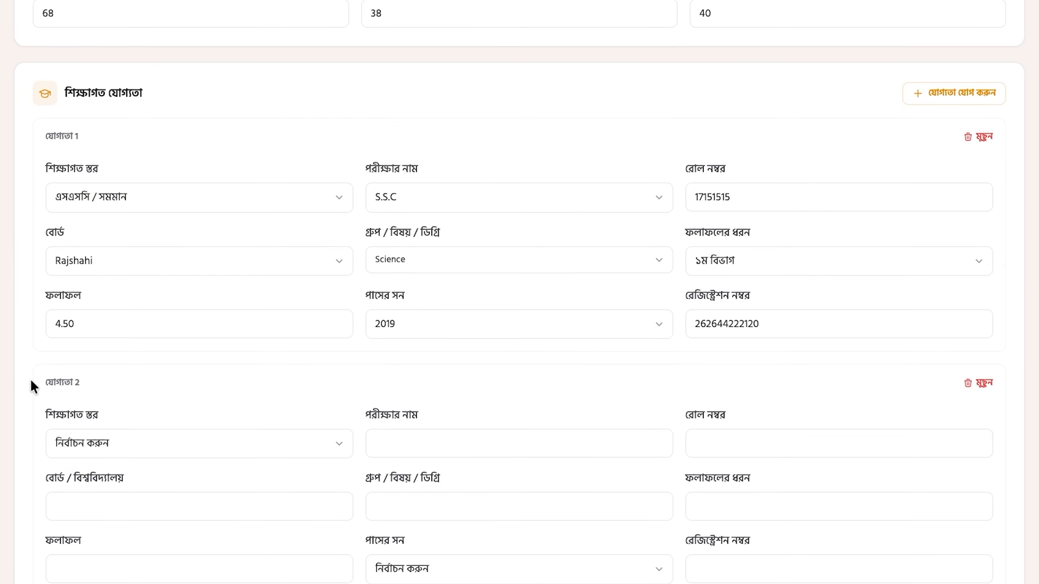
pyautogui.click(109, 450)
pyautogui.click(106, 298)
pyautogui.click(495, 444)
pyautogui.click(409, 244)
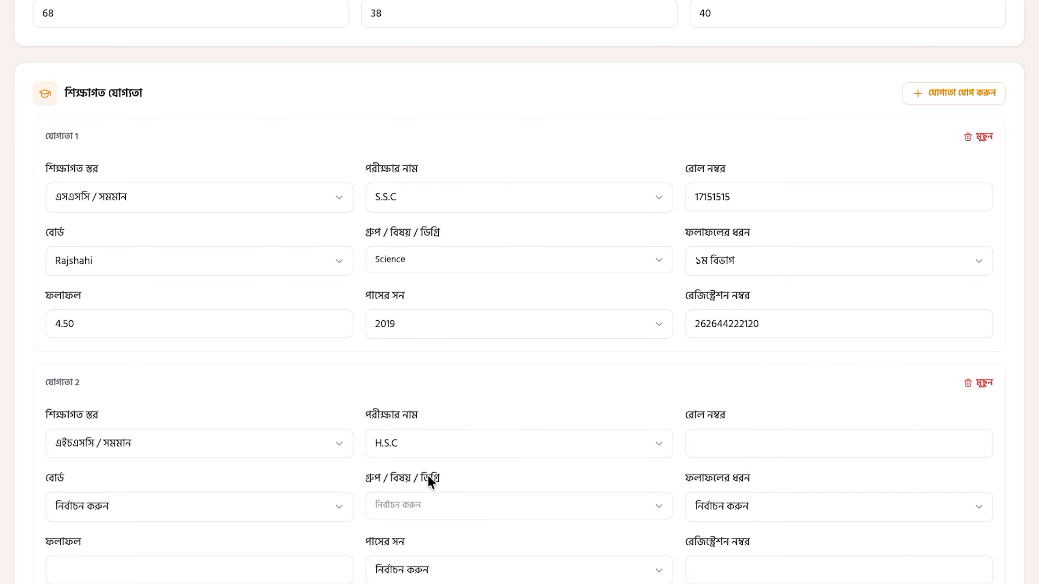
pyautogui.click(777, 436)
pyautogui.click(183, 506)
pyautogui.scroll(-3, 171, 422)
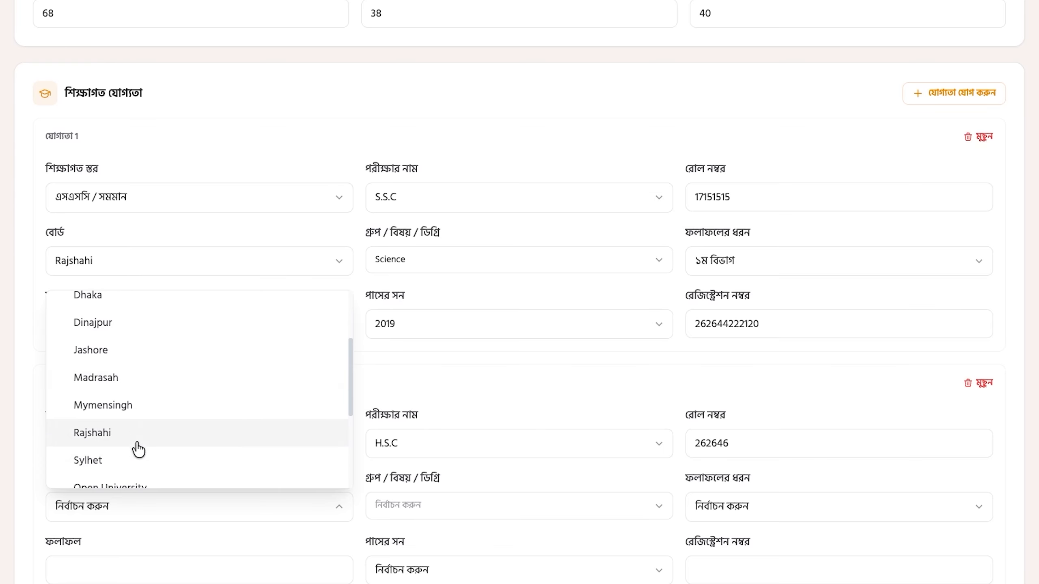
pyautogui.click(135, 435)
# Step: Complete the HSC entry: Science group, ১ম বিভাগ, GPA 4.26, year 2021, and pasted registration number
pyautogui.click(402, 509)
pyautogui.click(439, 394)
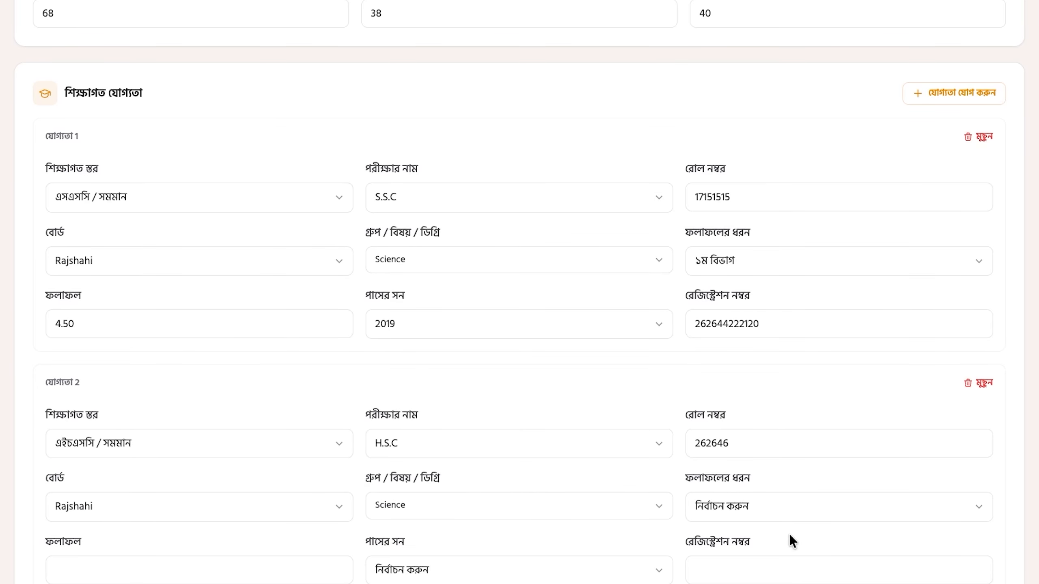
pyautogui.click(788, 511)
pyautogui.click(749, 531)
pyautogui.click(166, 560)
pyautogui.write('4.26')
pyautogui.click(490, 570)
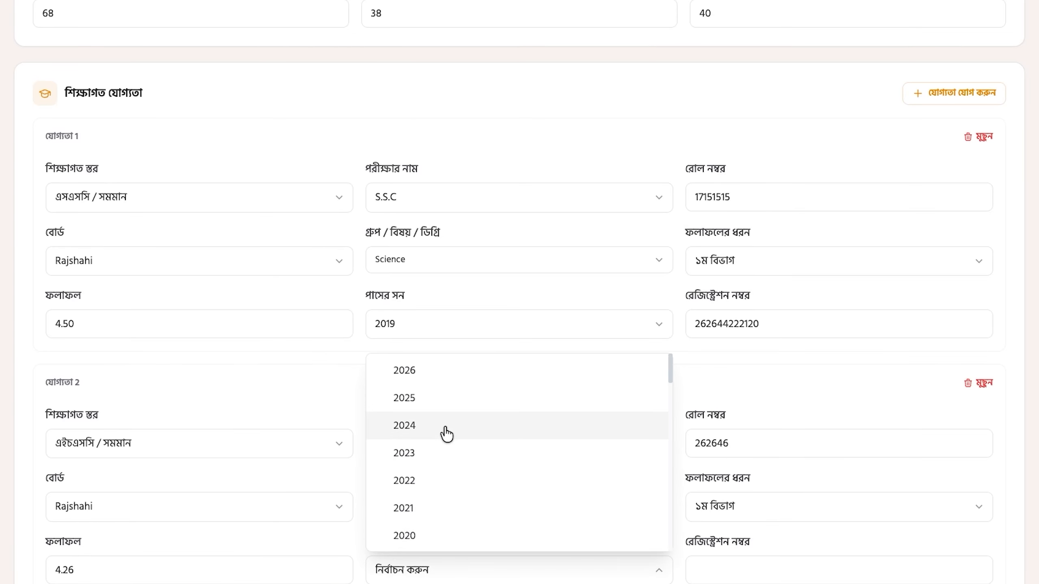
pyautogui.click(445, 505)
pyautogui.click(720, 572)
pyautogui.hotkey('ctrl', 'v')
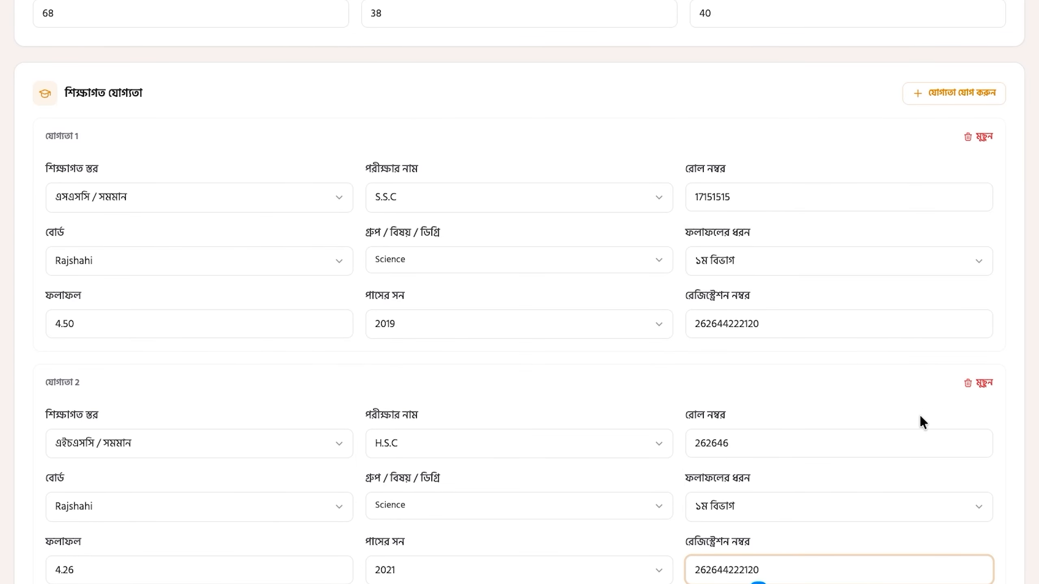
pyautogui.scroll(-10, 990, 573)
# Step: Record a regular revenue-budget job as JR VIDEO EDITOR at BDTHEMES, office address লতিফপুর, কলোনি,বগুড়া
pyautogui.click(151, 357)
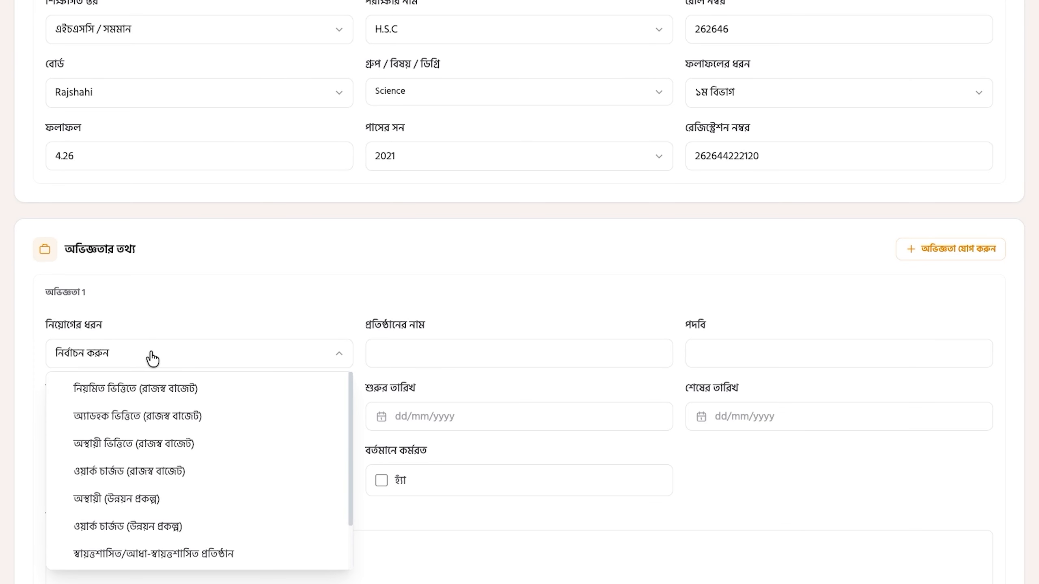
pyautogui.click(110, 390)
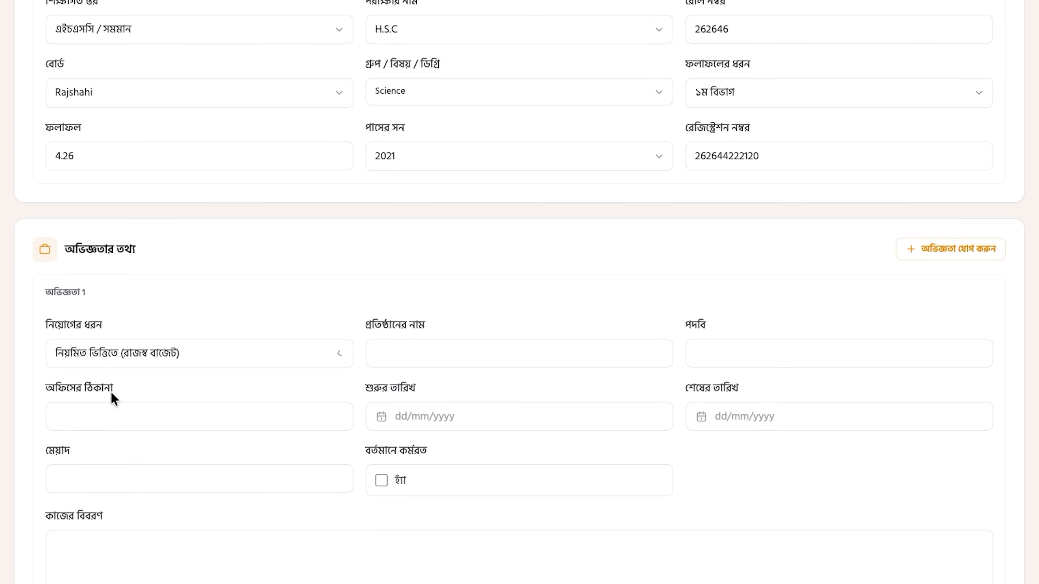
pyautogui.click(424, 348)
pyautogui.write('BDTHEMES')
pyautogui.click(727, 350)
pyautogui.write('JR VIDEO EDITOR')
pyautogui.scroll(-6, 773, 370)
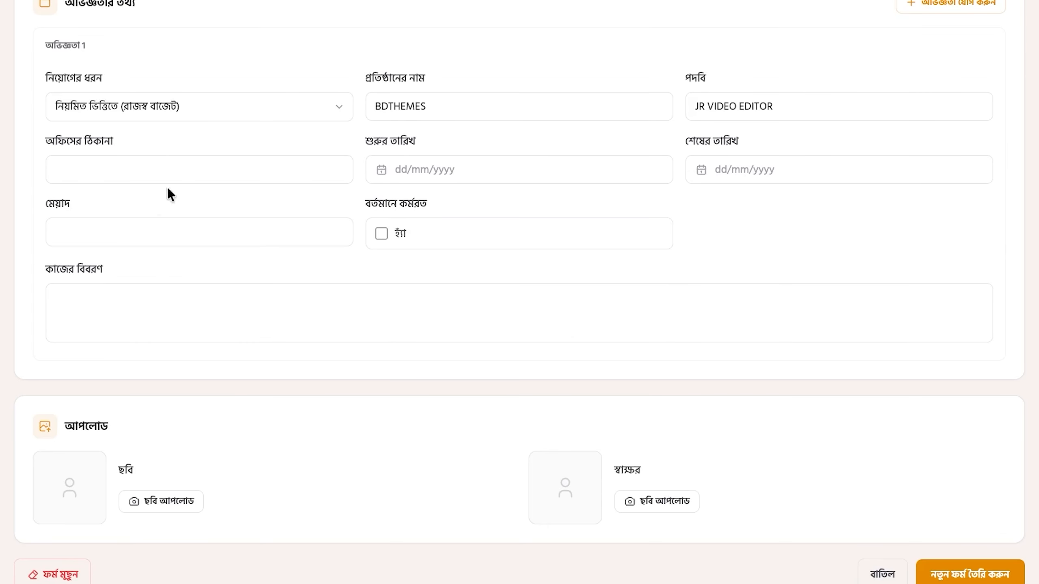
pyautogui.click(195, 171)
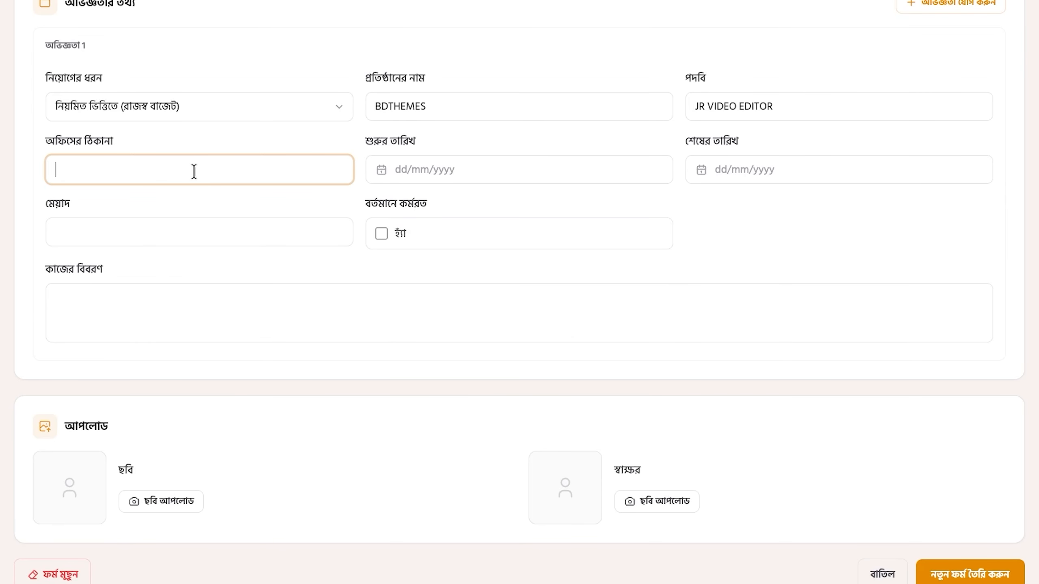
pyautogui.write('লতিফপুর, কলোনি,বগুড়া')
pyautogui.scroll(3, 272, 289)
# Step: Set the job start date to 08 July 2022, add the job description, and submit the form
pyautogui.click(449, 311)
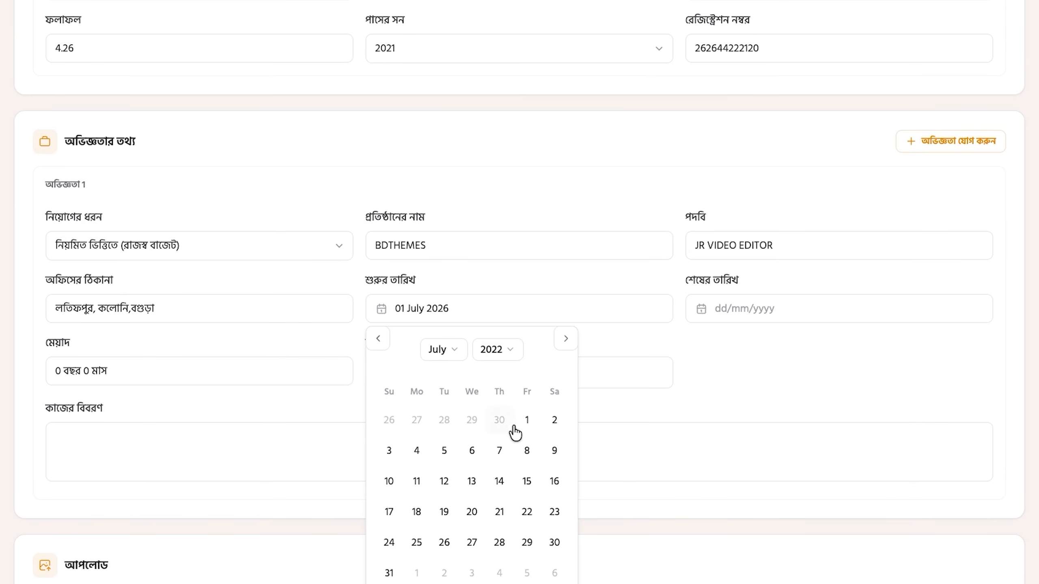
pyautogui.click(527, 451)
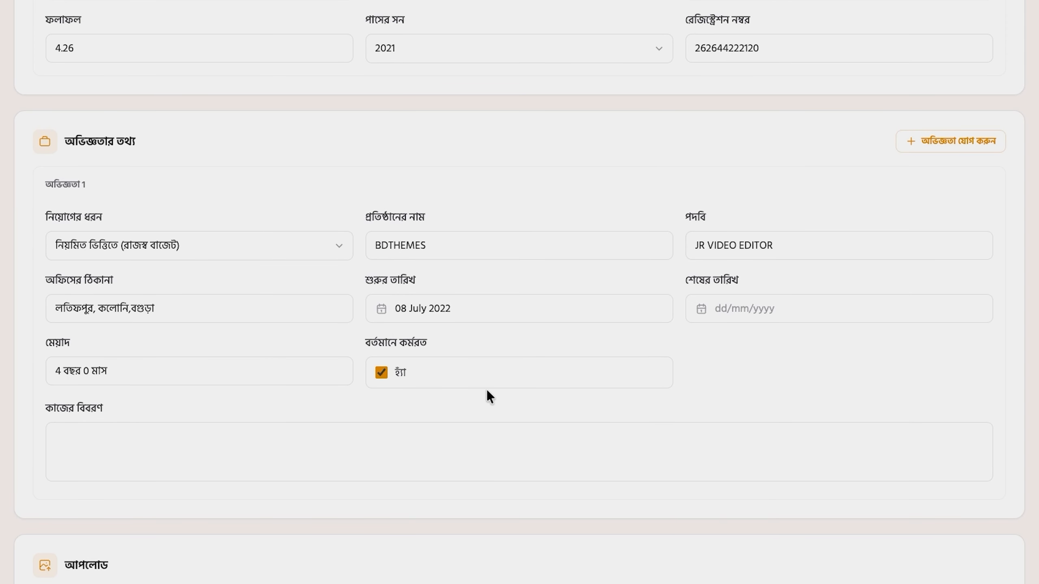
pyautogui.click(52, 450)
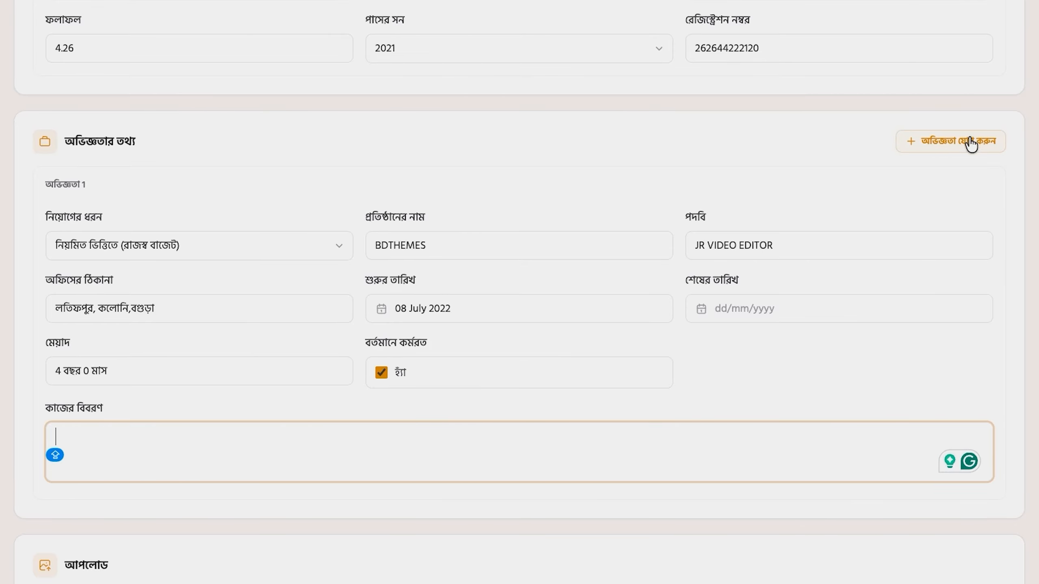
pyautogui.scroll(-3, 915, 204)
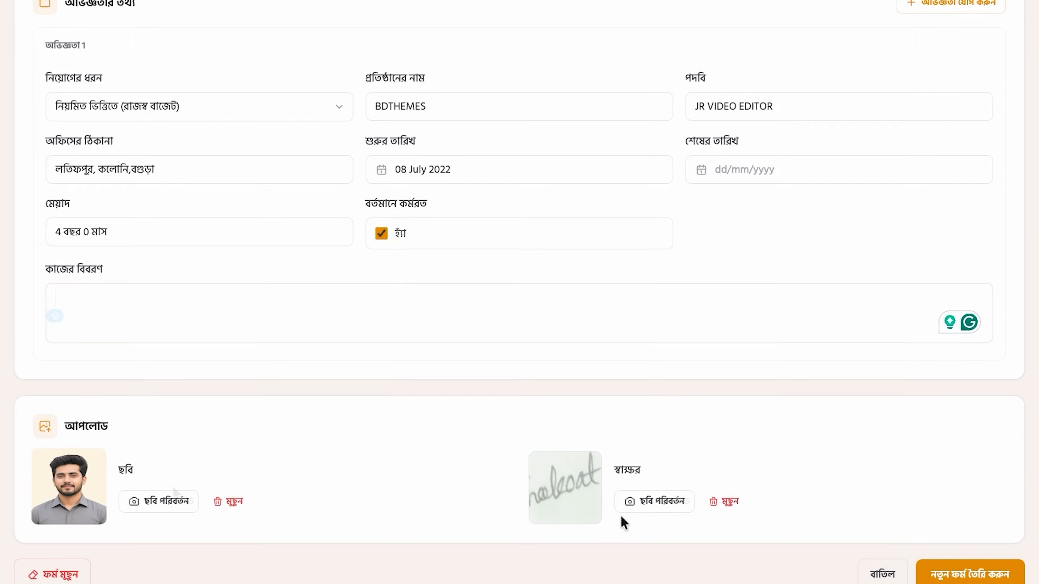
pyautogui.scroll(-1, 480, 471)
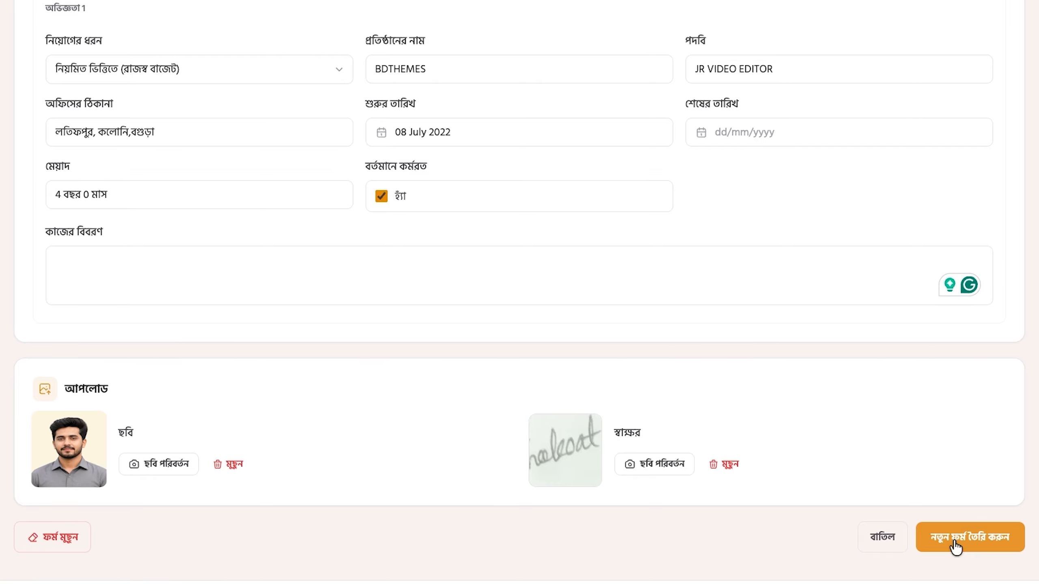
pyautogui.click(953, 541)
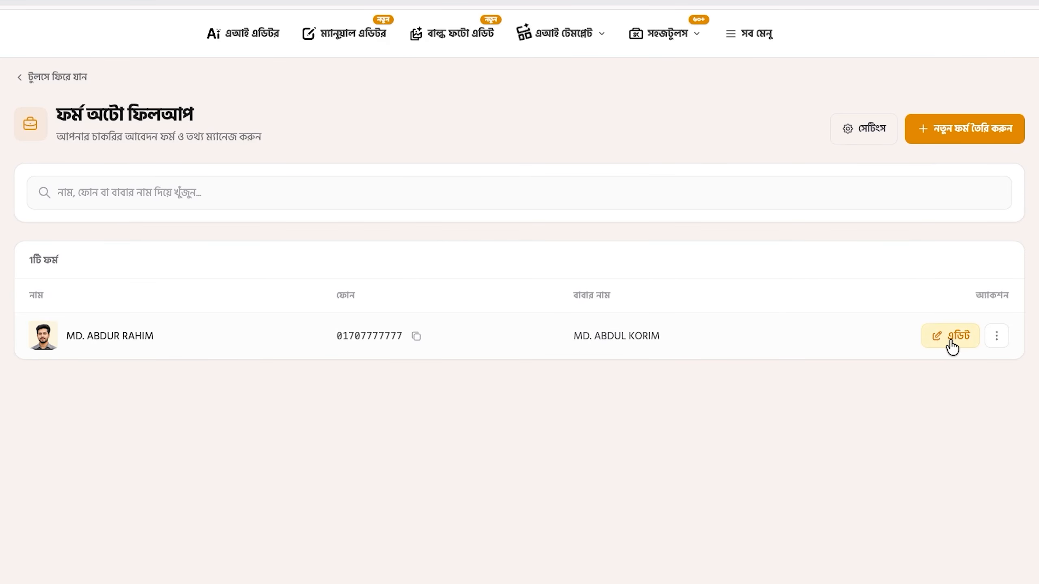
# Step: Open the ⋮ actions menu on the saved applicant form's row
pyautogui.click(997, 334)
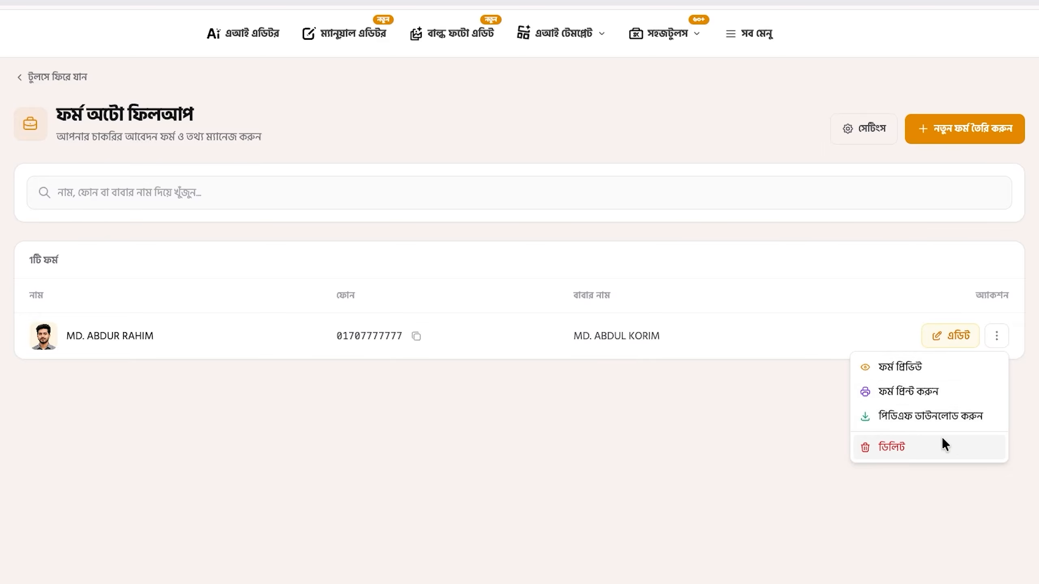
# Step: Preview the saved applicant form, scroll through it, and close the preview
pyautogui.click(920, 364)
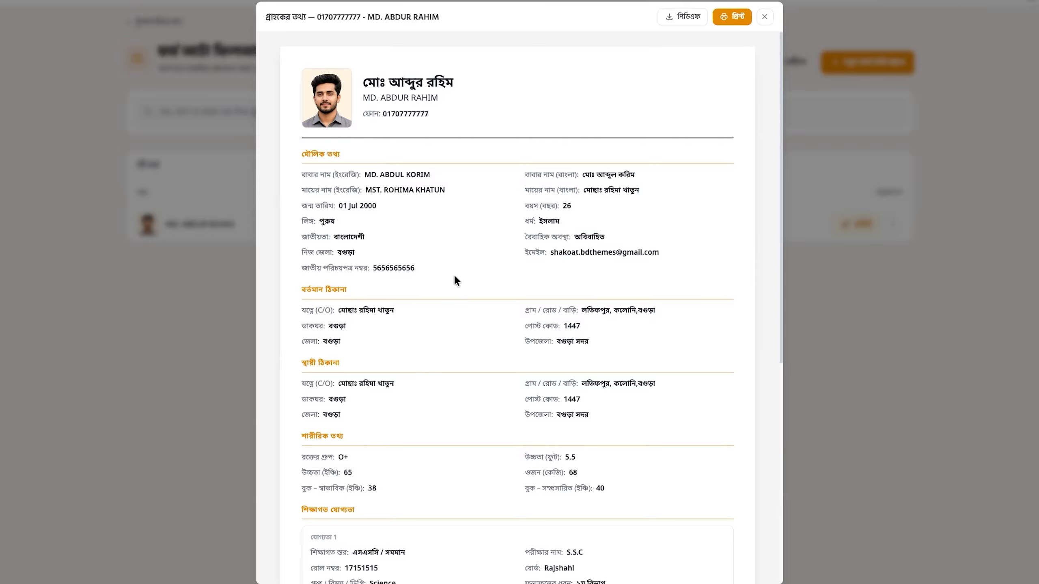
pyautogui.scroll(-9, 445, 381)
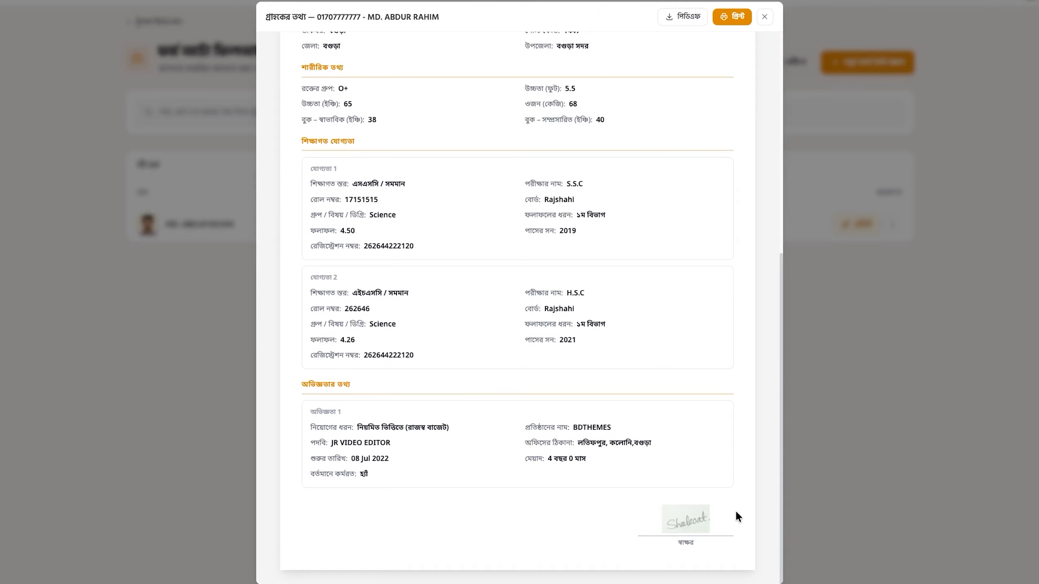
pyautogui.scroll(7, 699, 256)
pyautogui.click(764, 17)
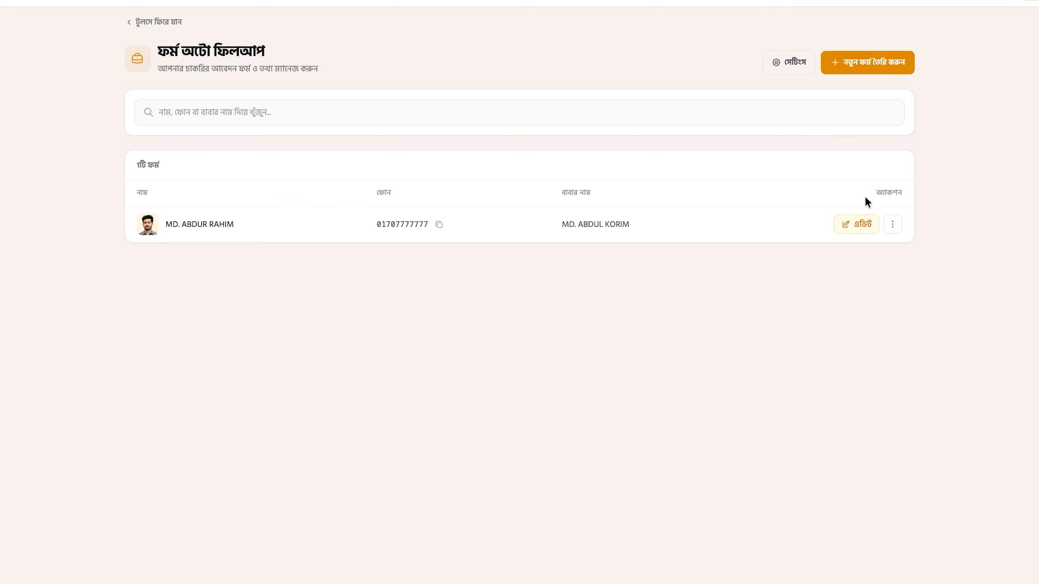
# Step: Print the applicant form with Destination set to Save as PDF
pyautogui.click(888, 224)
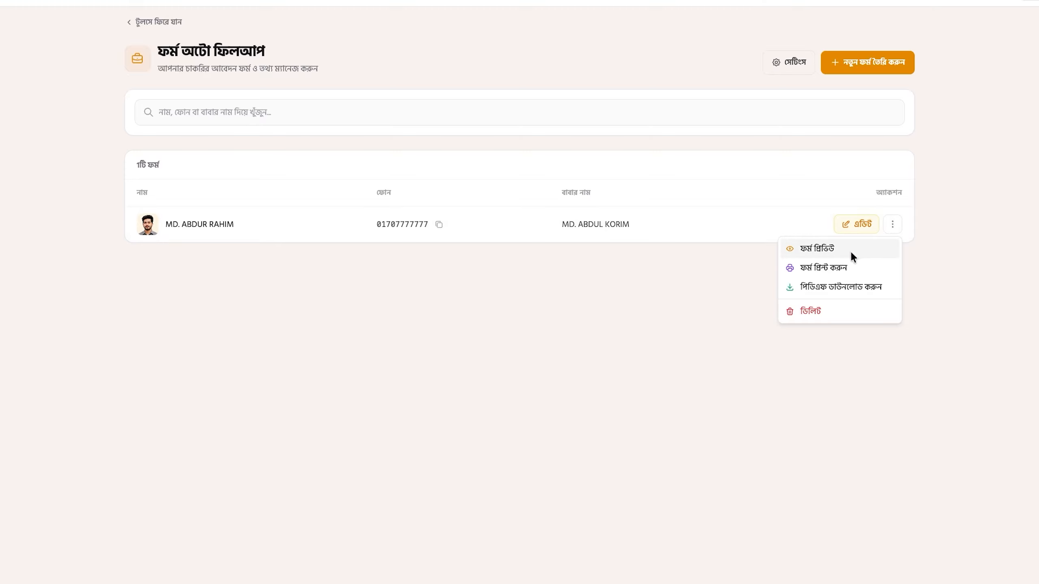
pyautogui.click(845, 269)
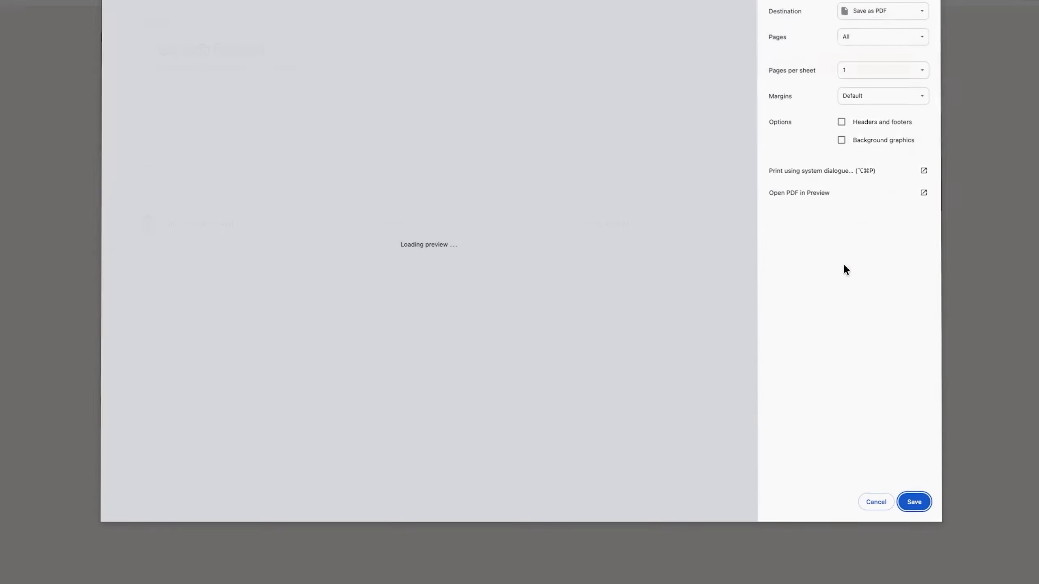
pyautogui.scroll(-9, 493, 362)
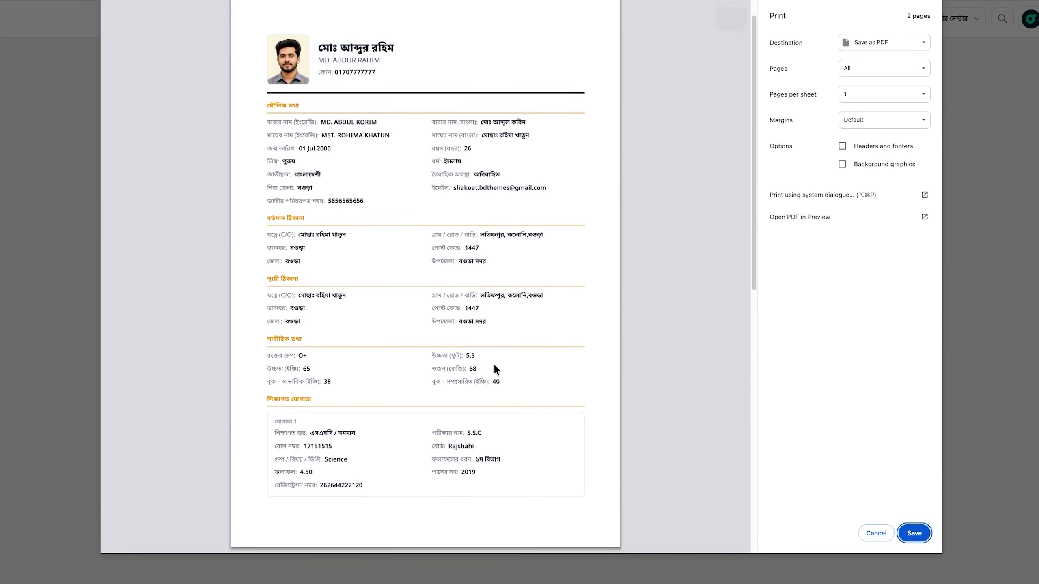
pyautogui.click(914, 532)
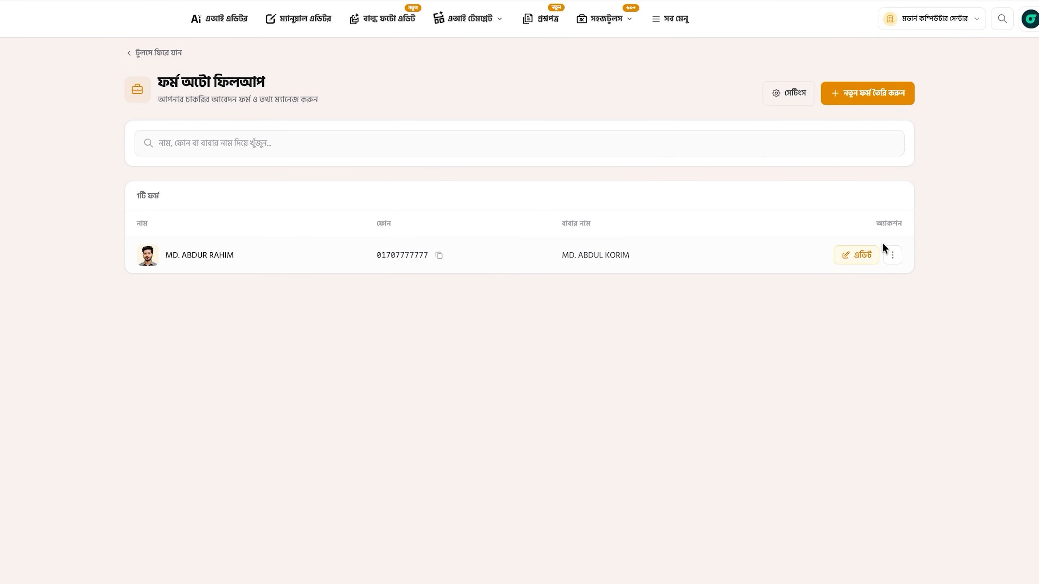
pyautogui.click(891, 255)
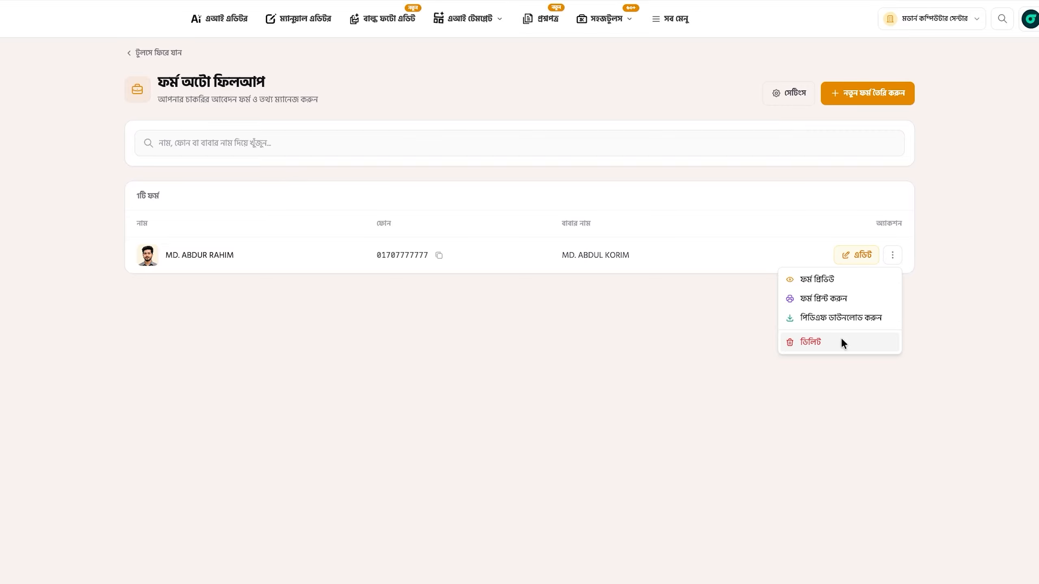
# Step: Close the row menu, return to the Sohozkaj home page, and open the JOB circulars listing
pyautogui.click(768, 322)
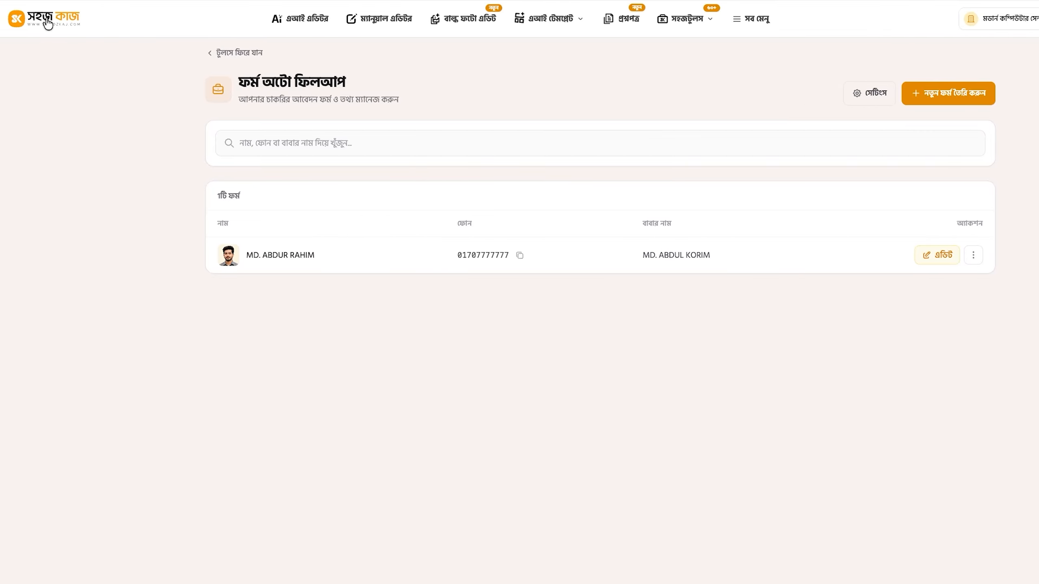
pyautogui.click(48, 23)
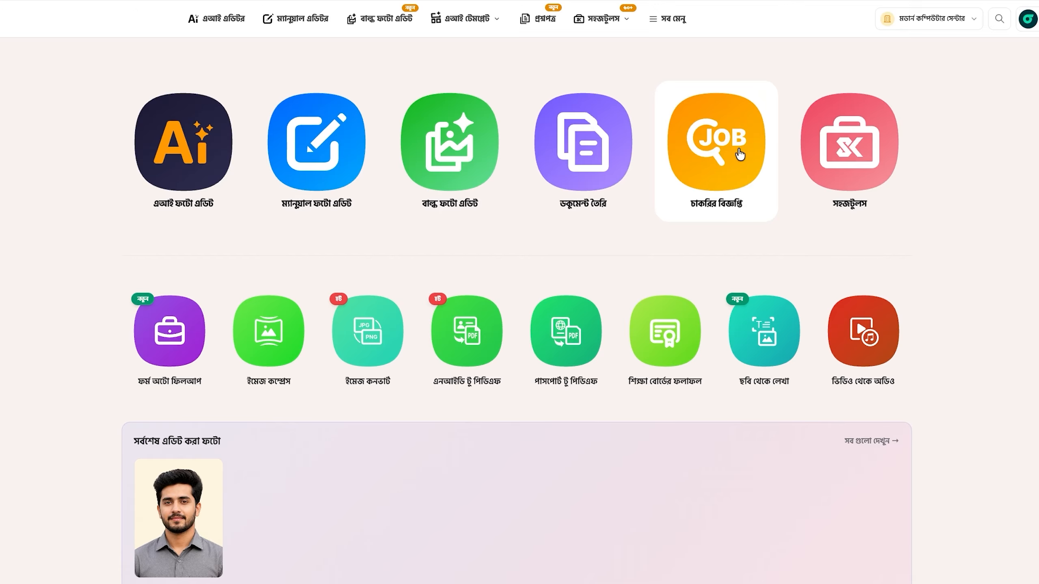
pyautogui.click(726, 150)
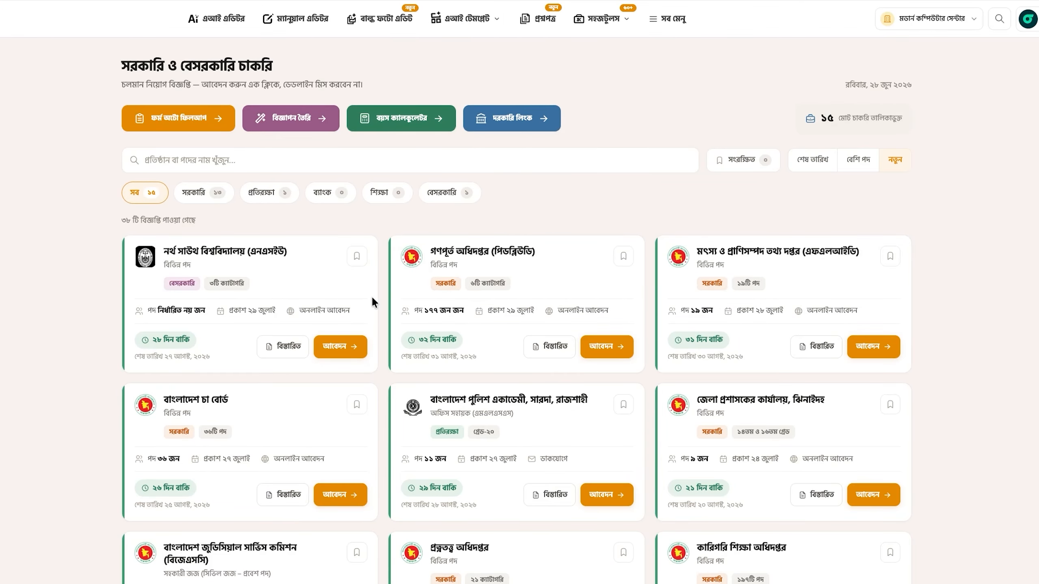
pyautogui.scroll(-6, 721, 395)
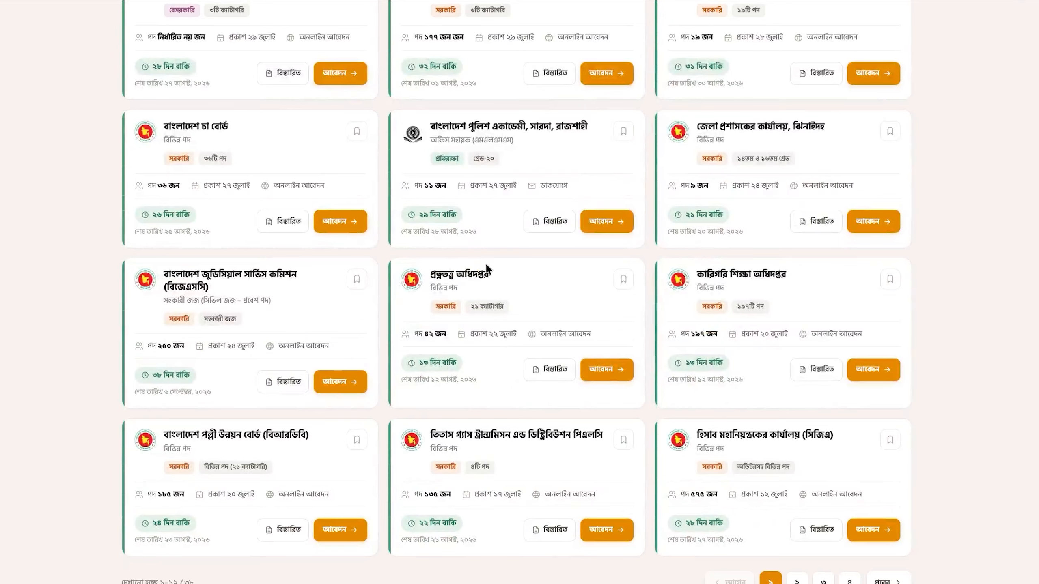
pyautogui.scroll(6, 466, 399)
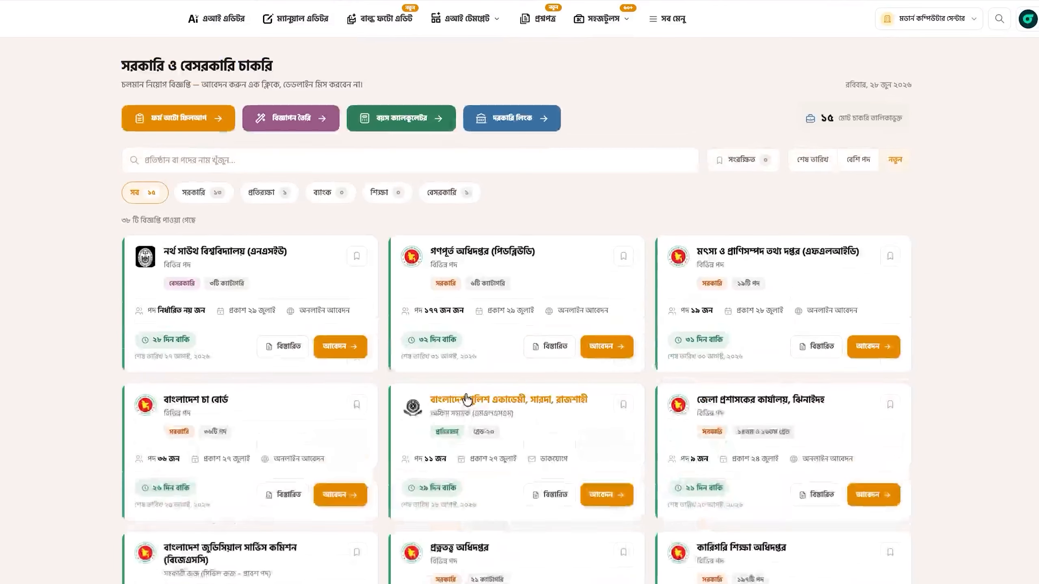
# Step: Apply to the Tea Board circular for Farm and Warehouse Assistant, answering No to premium membership
pyautogui.click(332, 493)
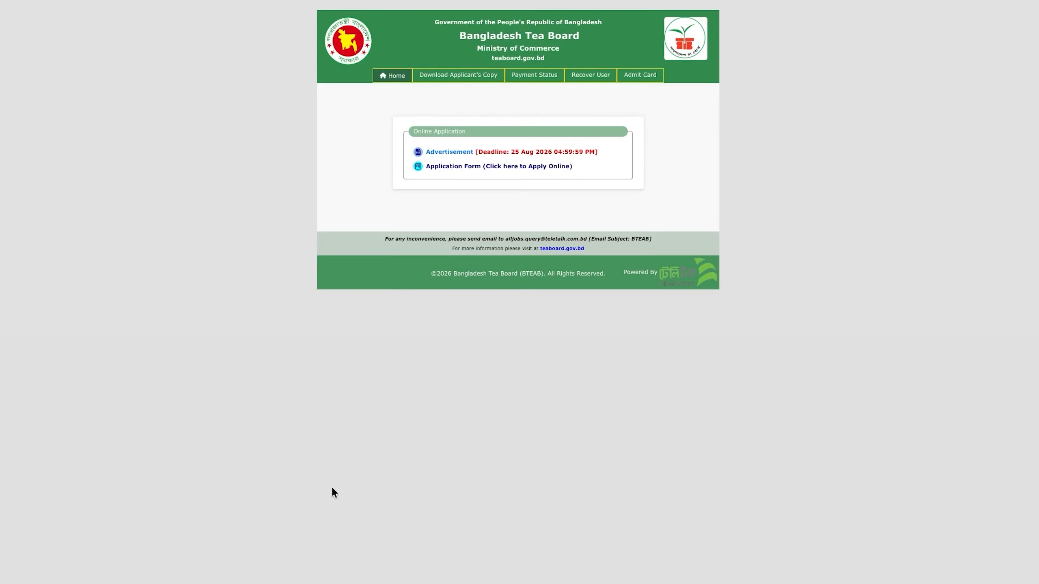
pyautogui.click(460, 166)
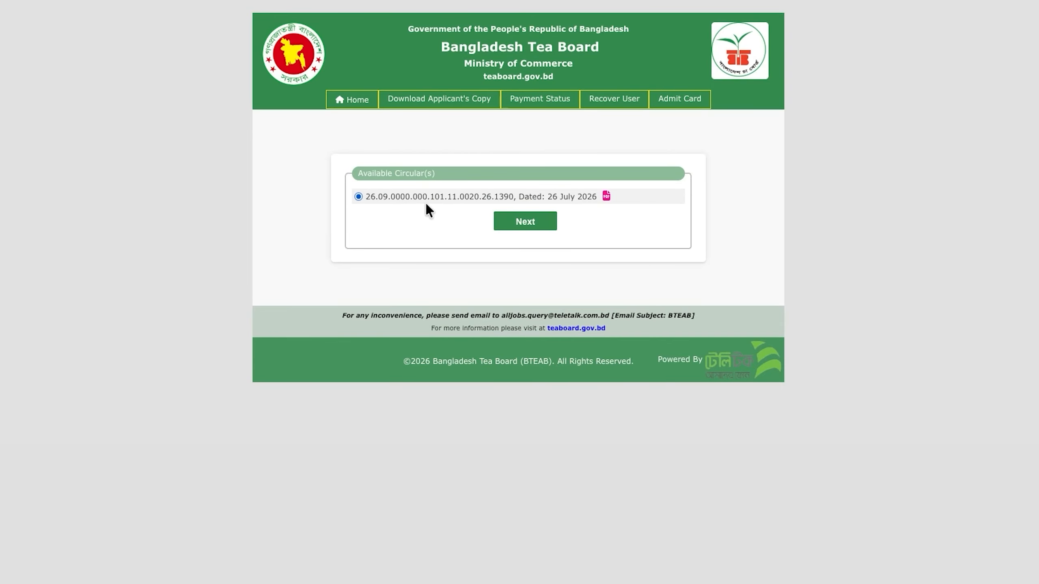
pyautogui.click(511, 225)
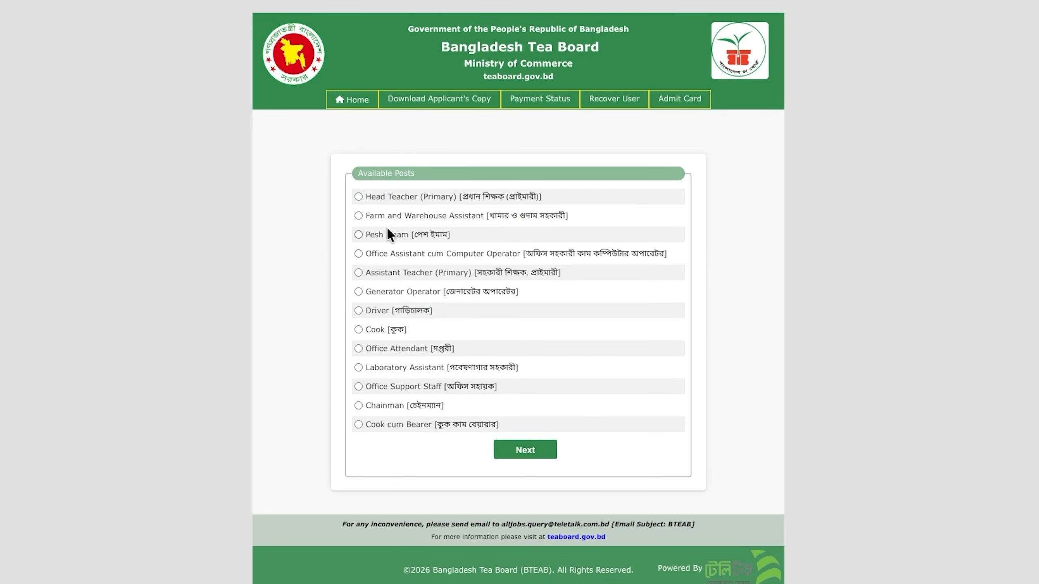
pyautogui.click(358, 216)
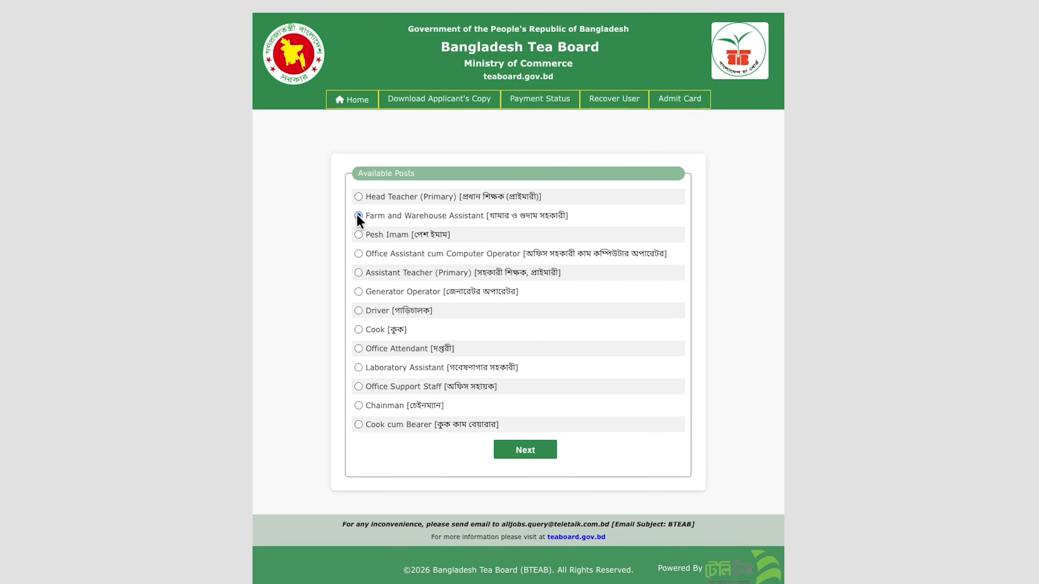
pyautogui.click(517, 450)
pyautogui.click(536, 201)
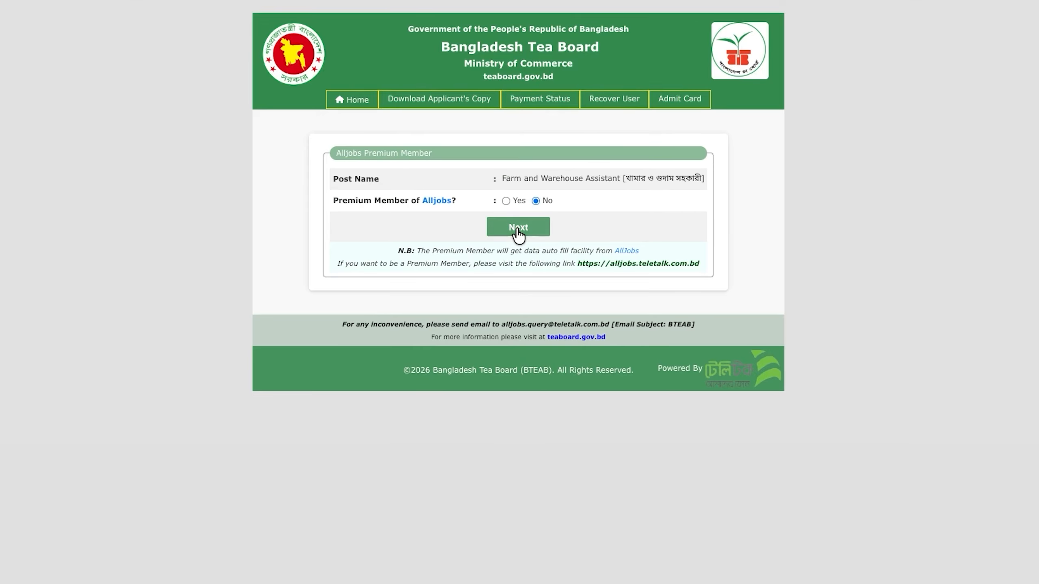
pyautogui.click(516, 228)
# Step: Dismiss the browser's address suggestions, focus Applicant's Name, and launch Sohozkaj Autofill
pyautogui.click(765, 239)
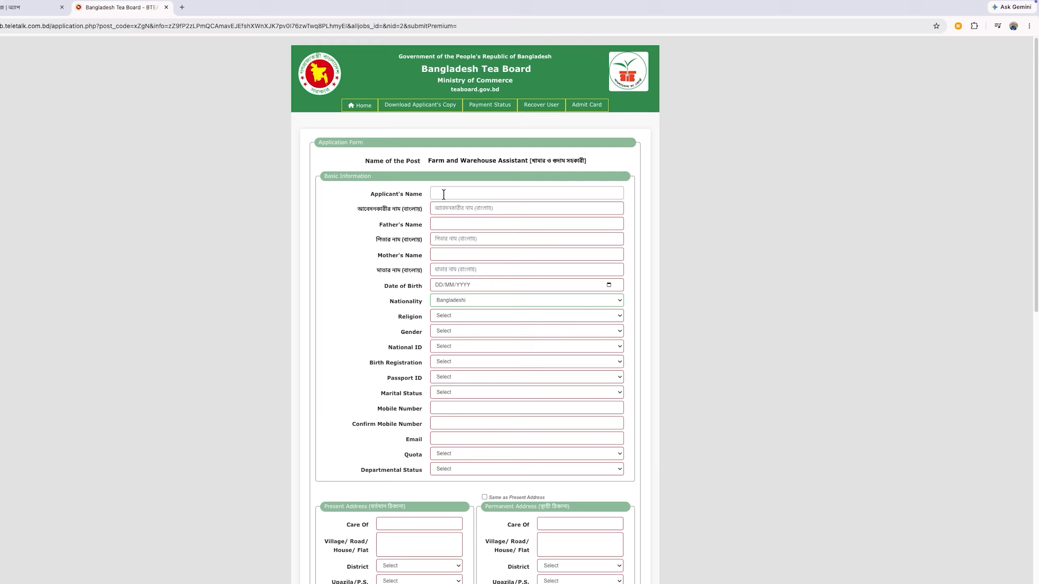
pyautogui.click(444, 194)
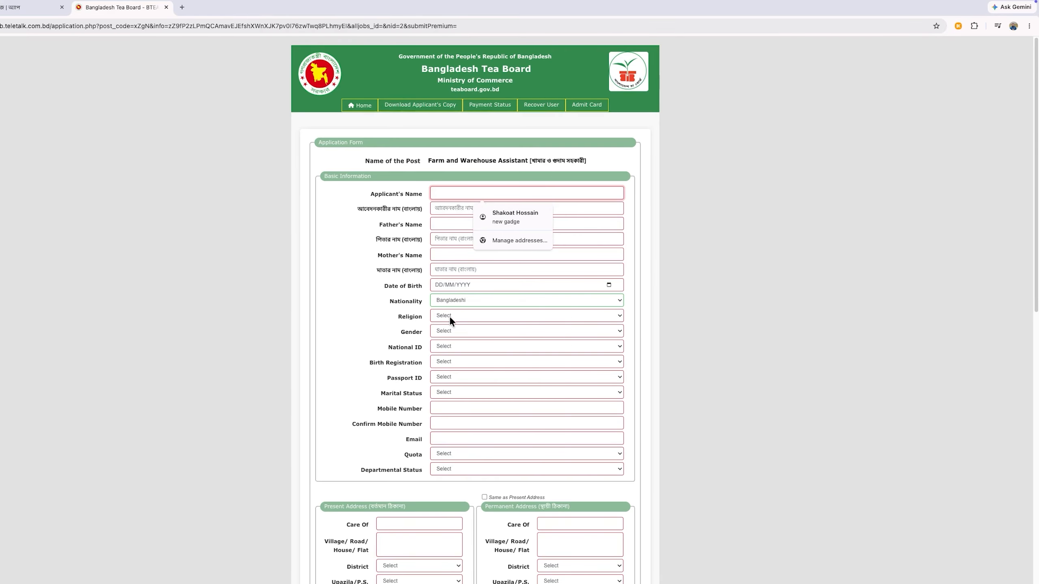
pyautogui.scroll(-10, 454, 314)
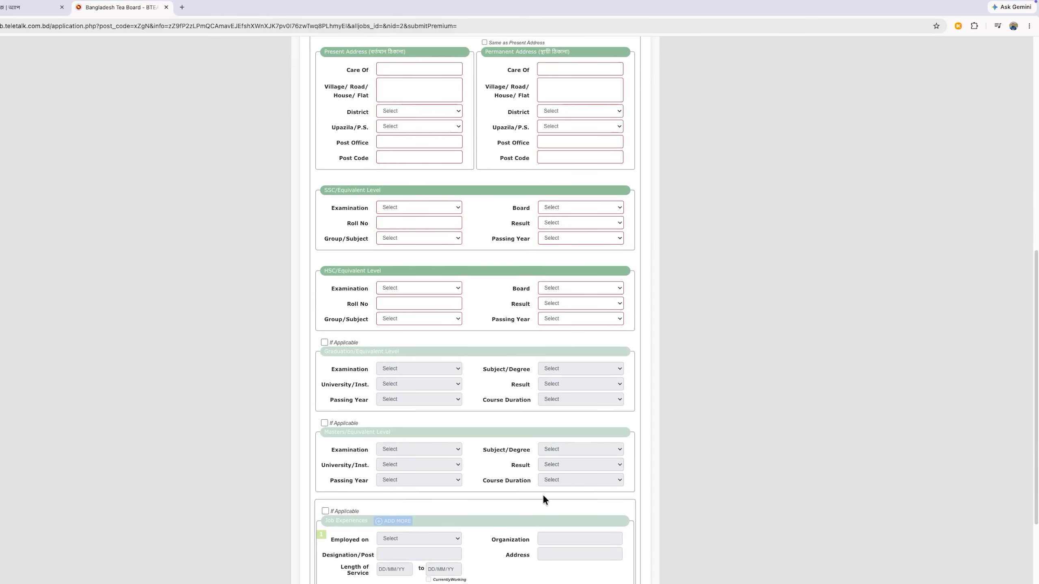
pyautogui.scroll(10, 535, 511)
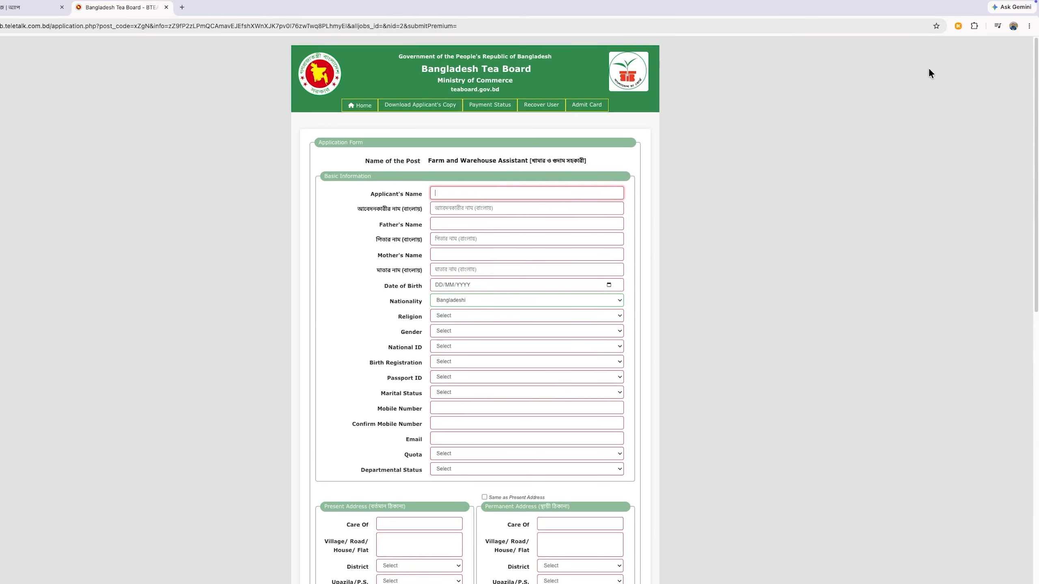
pyautogui.click(957, 26)
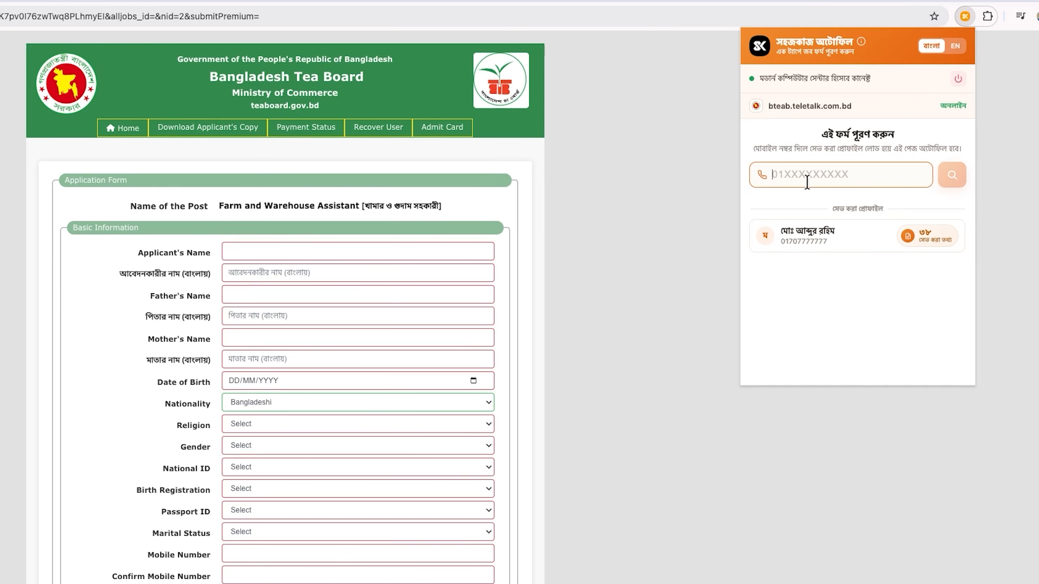
# Step: Look up the saved profile by the applicant's phone number and autofill the Tea Board form
pyautogui.write('017')
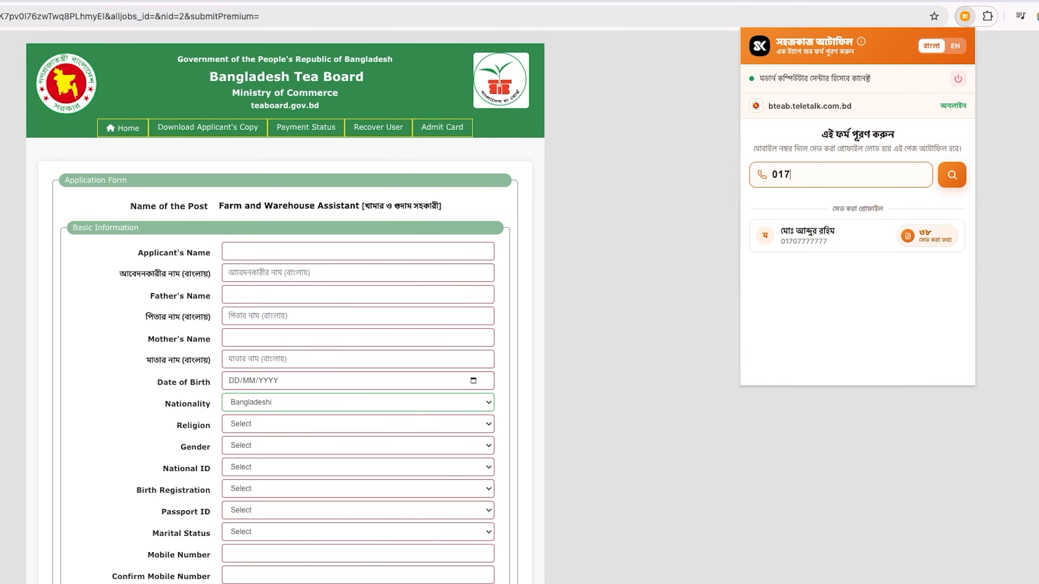
pyautogui.write('07777777')
pyautogui.click(951, 174)
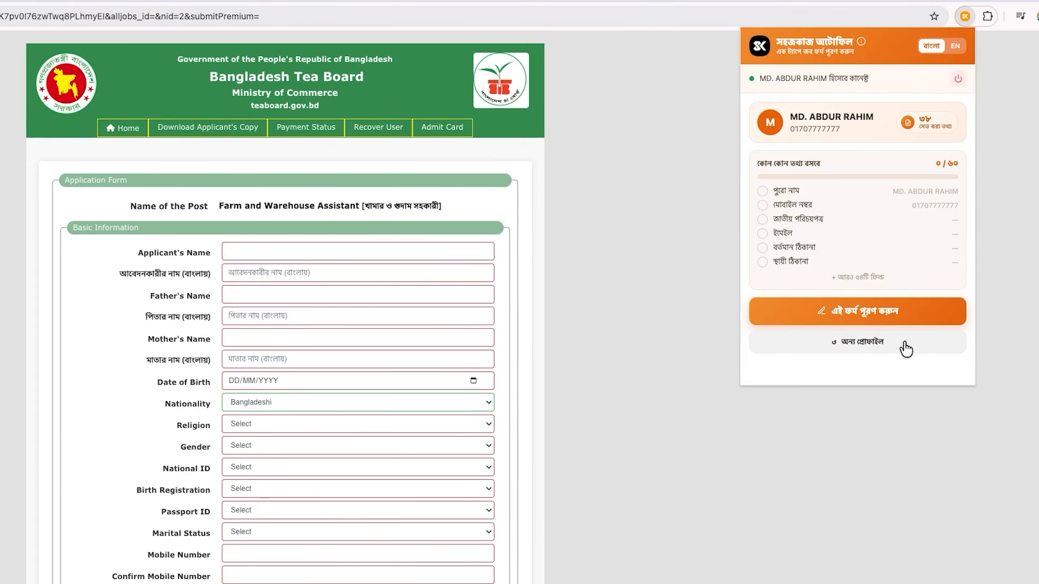
pyautogui.click(875, 313)
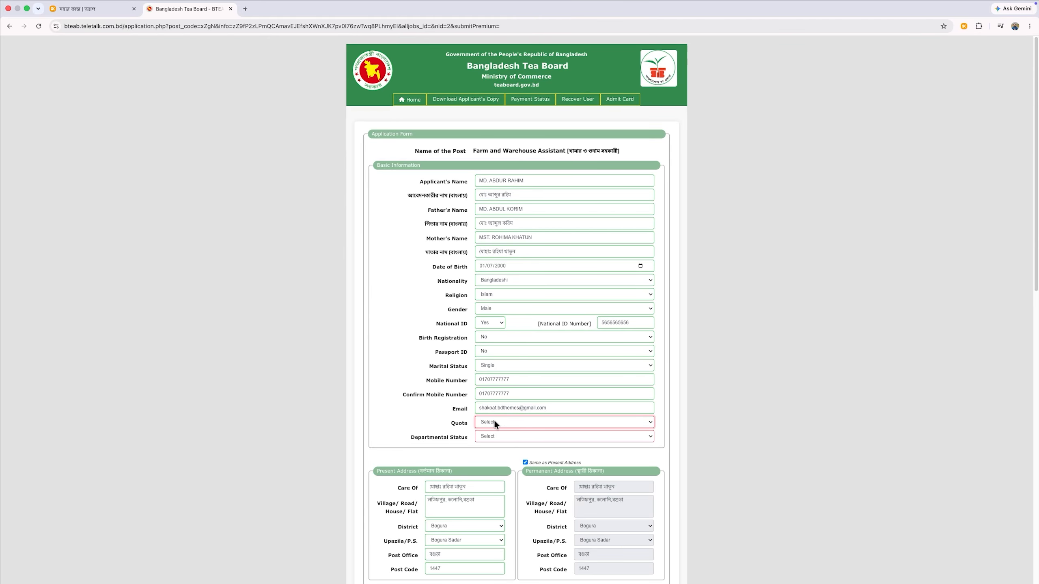
# Step: Set Quota and Departmental Status to Not Applicable, then focus the verification code field
pyautogui.click(494, 422)
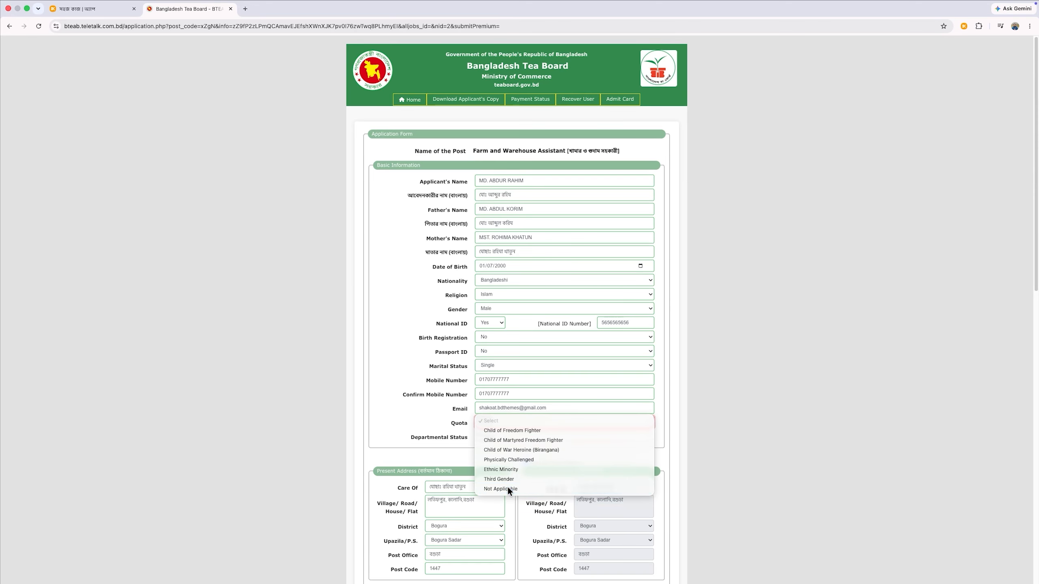
pyautogui.click(507, 488)
pyautogui.click(500, 433)
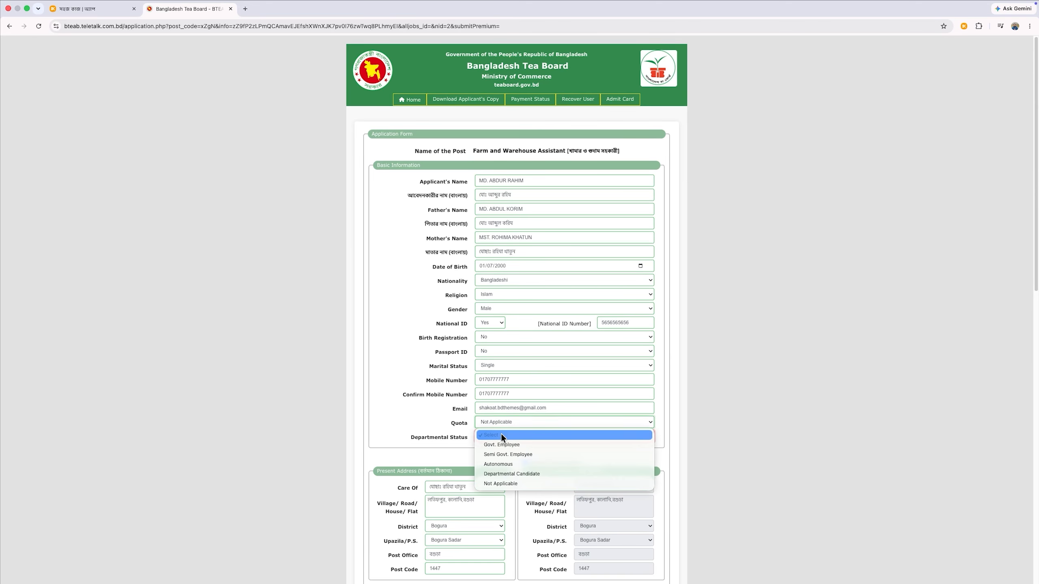
pyautogui.click(507, 483)
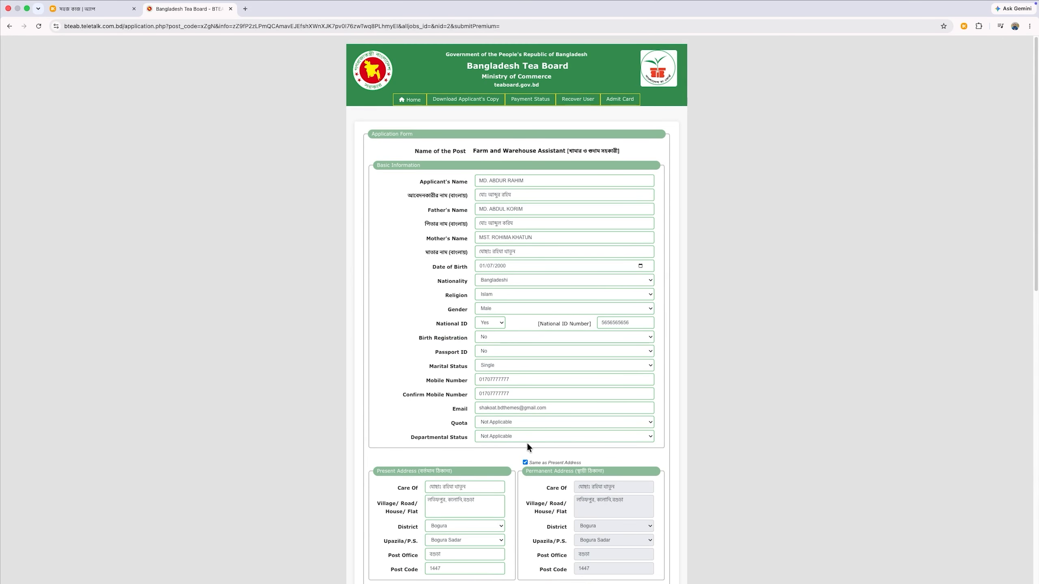
pyautogui.scroll(-15, 528, 440)
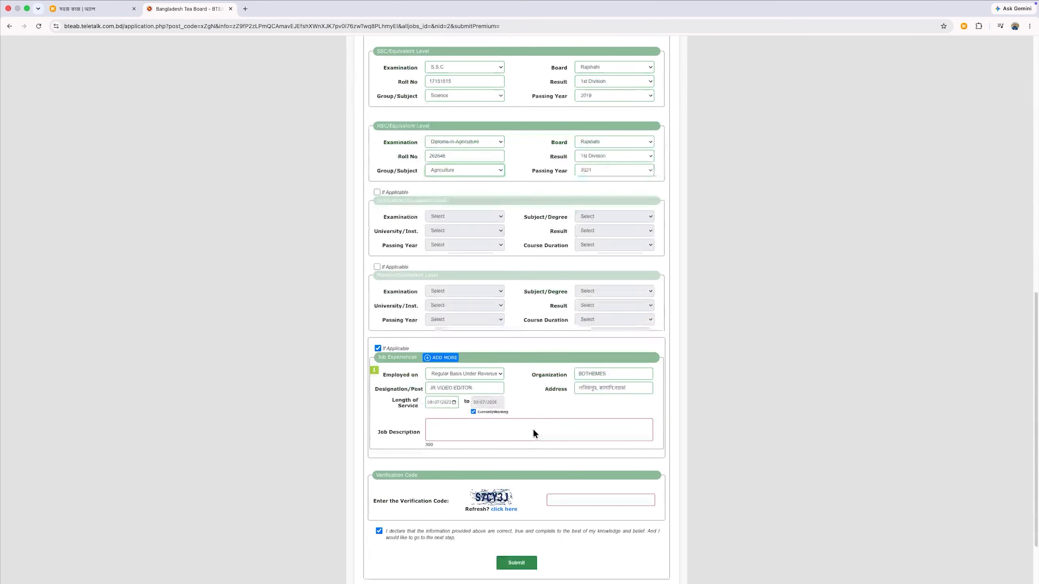
pyautogui.scroll(-3, 552, 390)
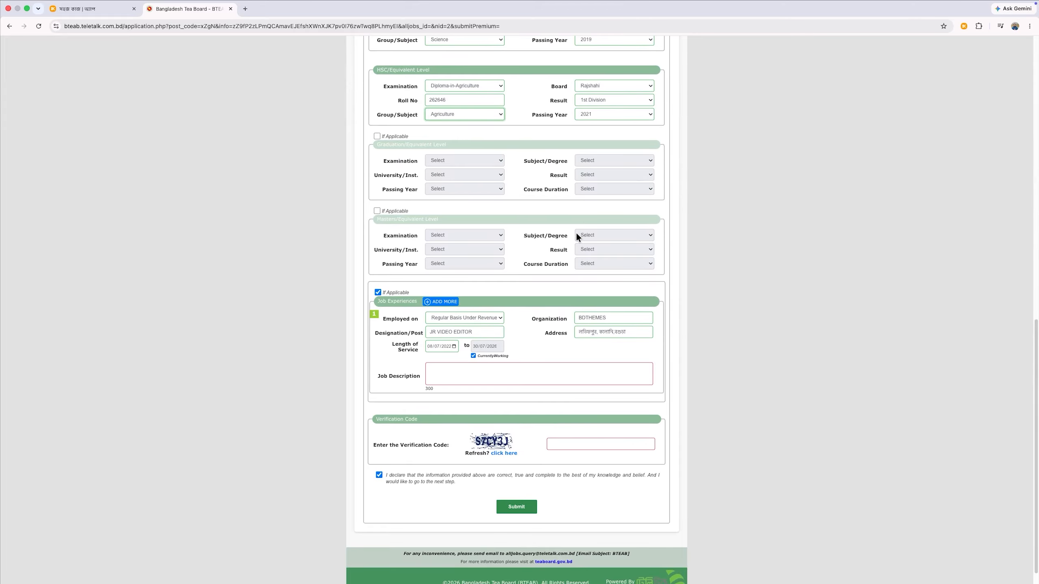
pyautogui.click(570, 441)
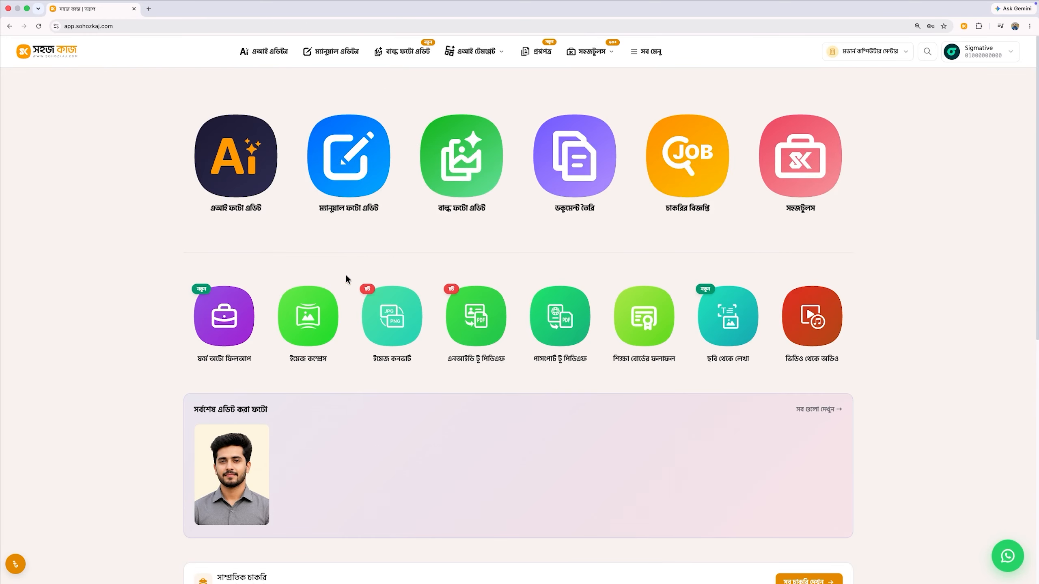
# Step: Open Form Auto Fill-up, preview the saved applicant's form through its details, and close it
pyautogui.click(220, 316)
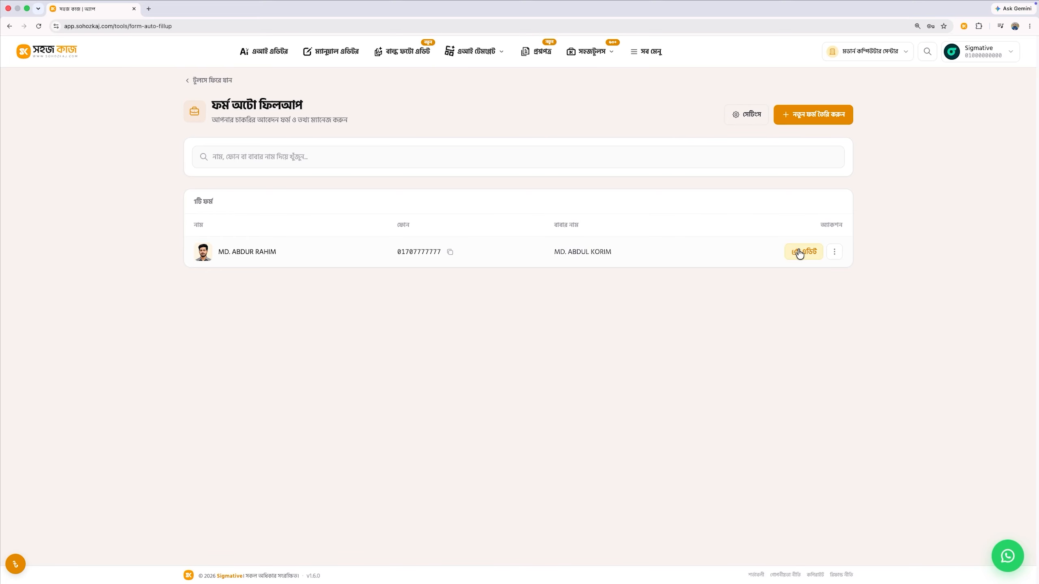
pyautogui.click(834, 252)
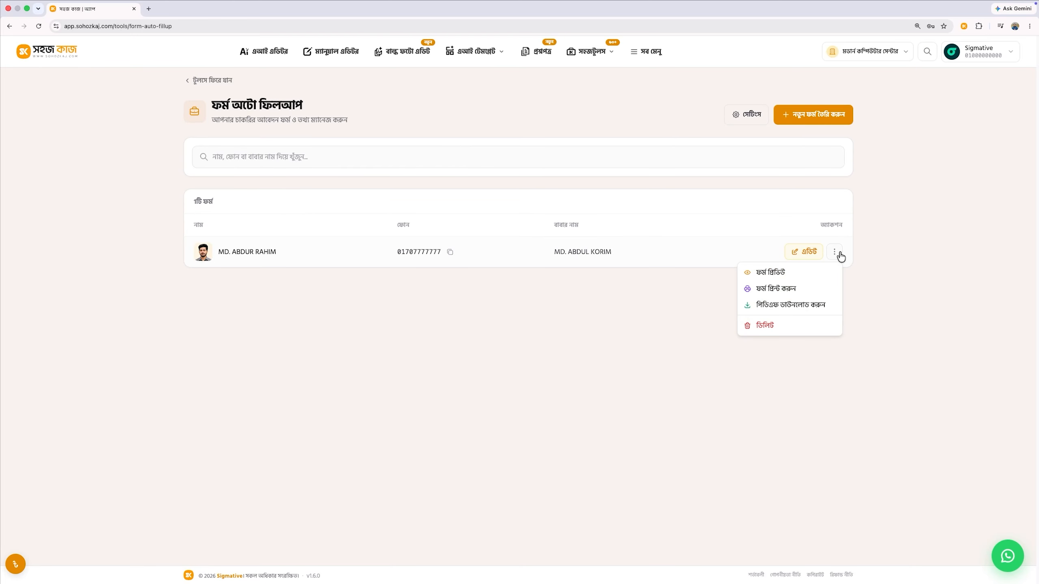
pyautogui.click(796, 272)
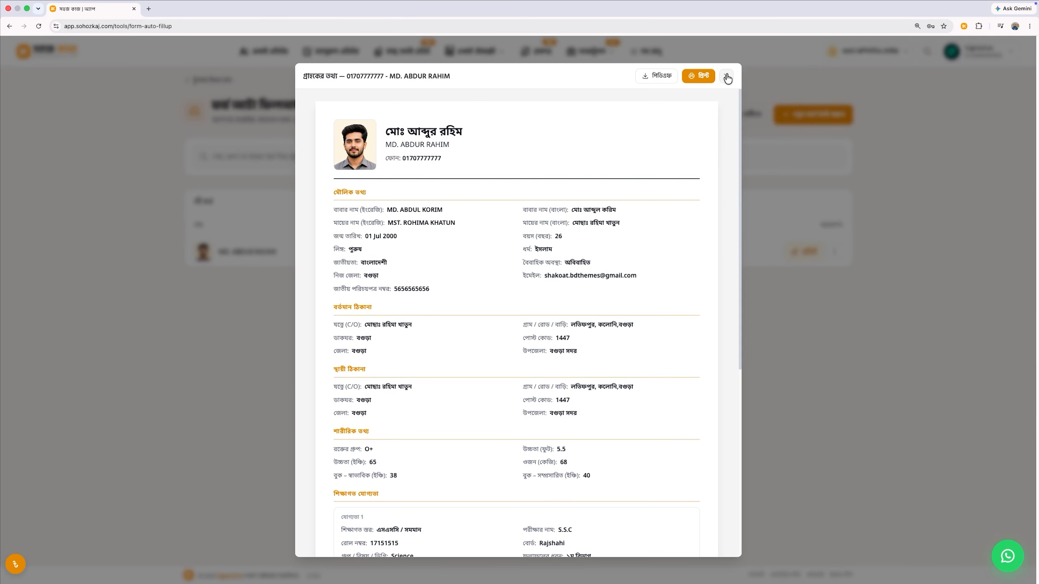
pyautogui.scroll(-8, 637, 217)
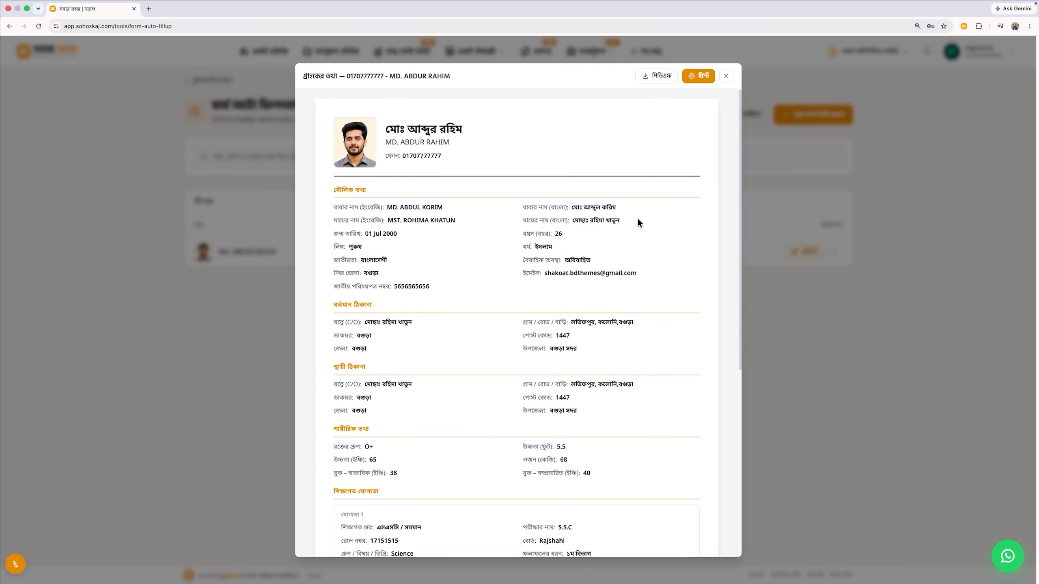
pyautogui.click(725, 80)
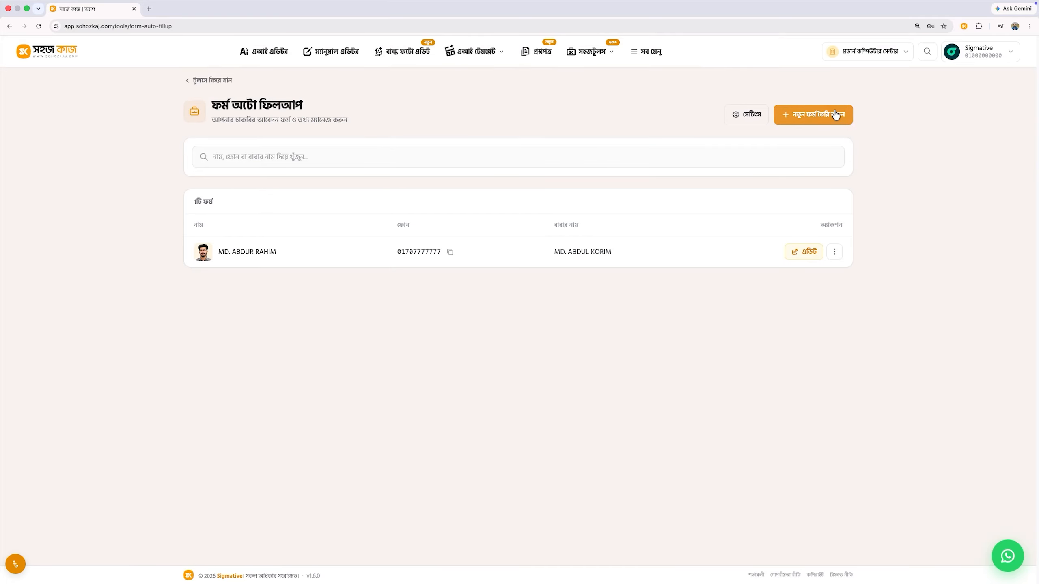